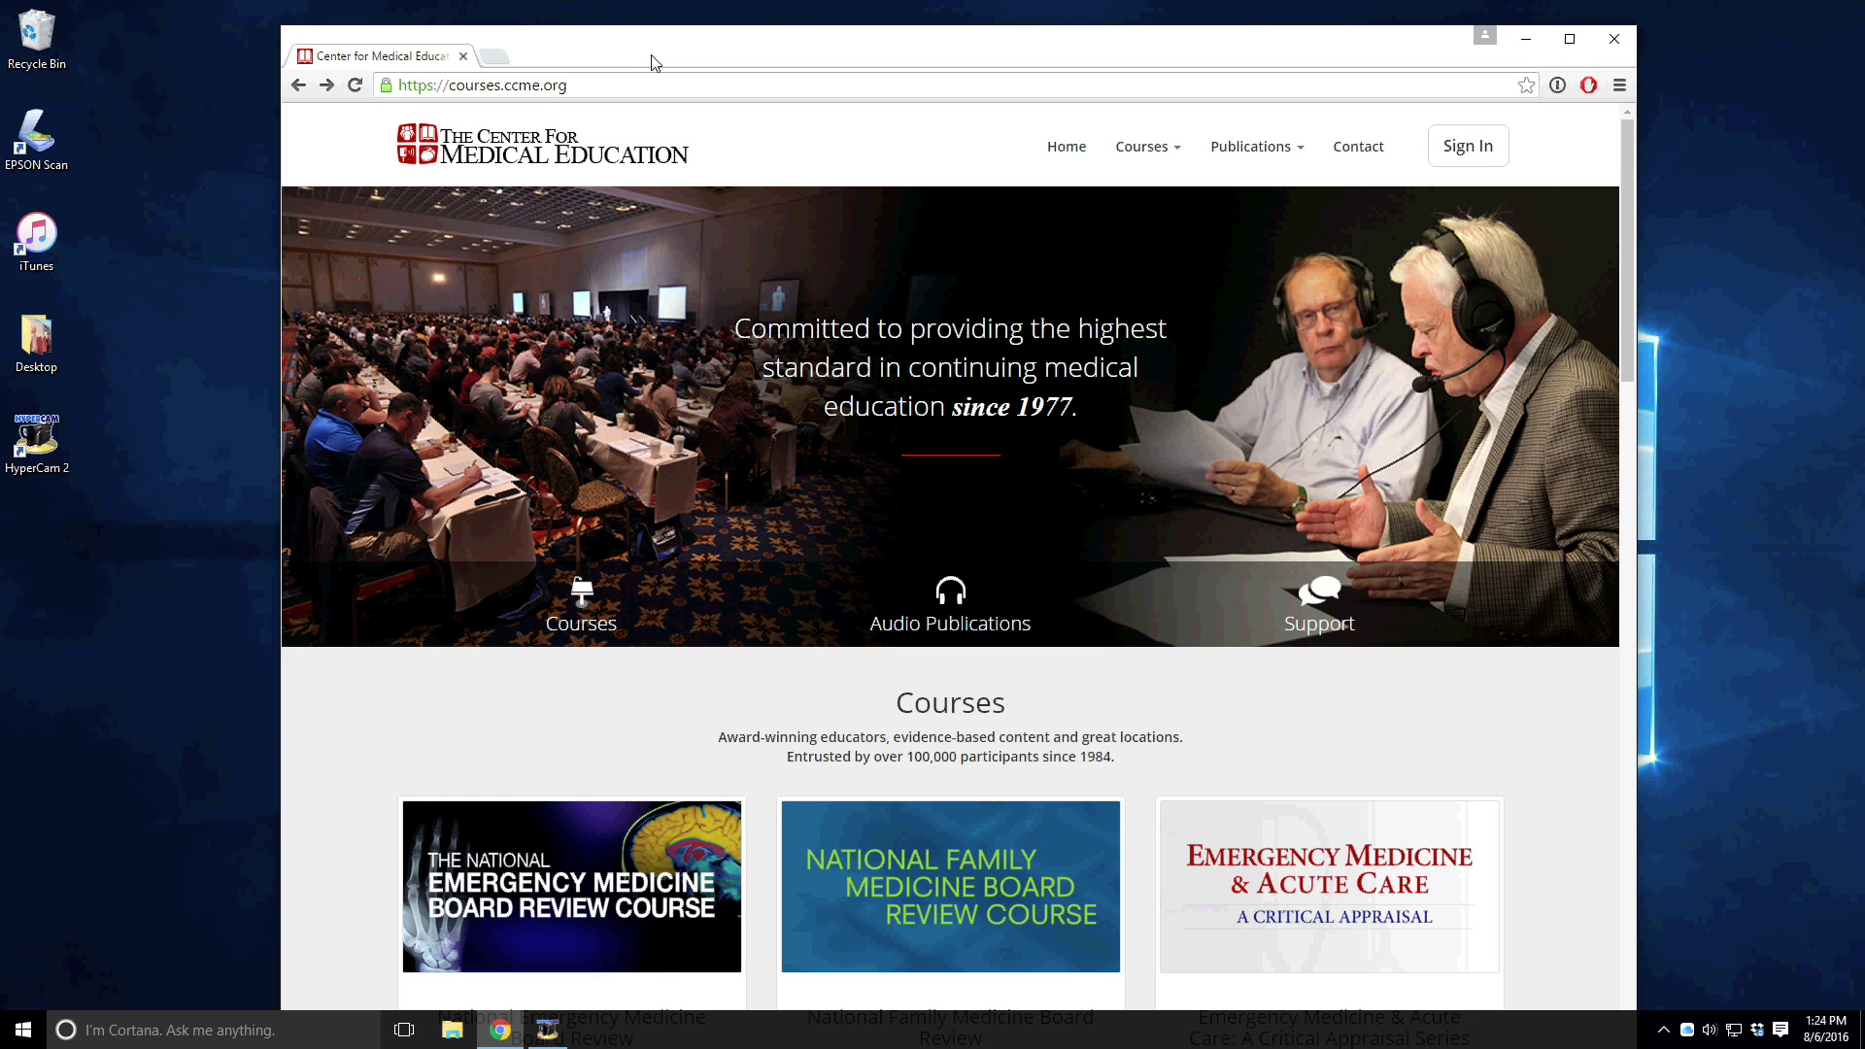
Step: Sign in to the CCME courses account with the suggested e-mail address and the account password
{"action": "left_click", "coordinate": [1467, 146]}
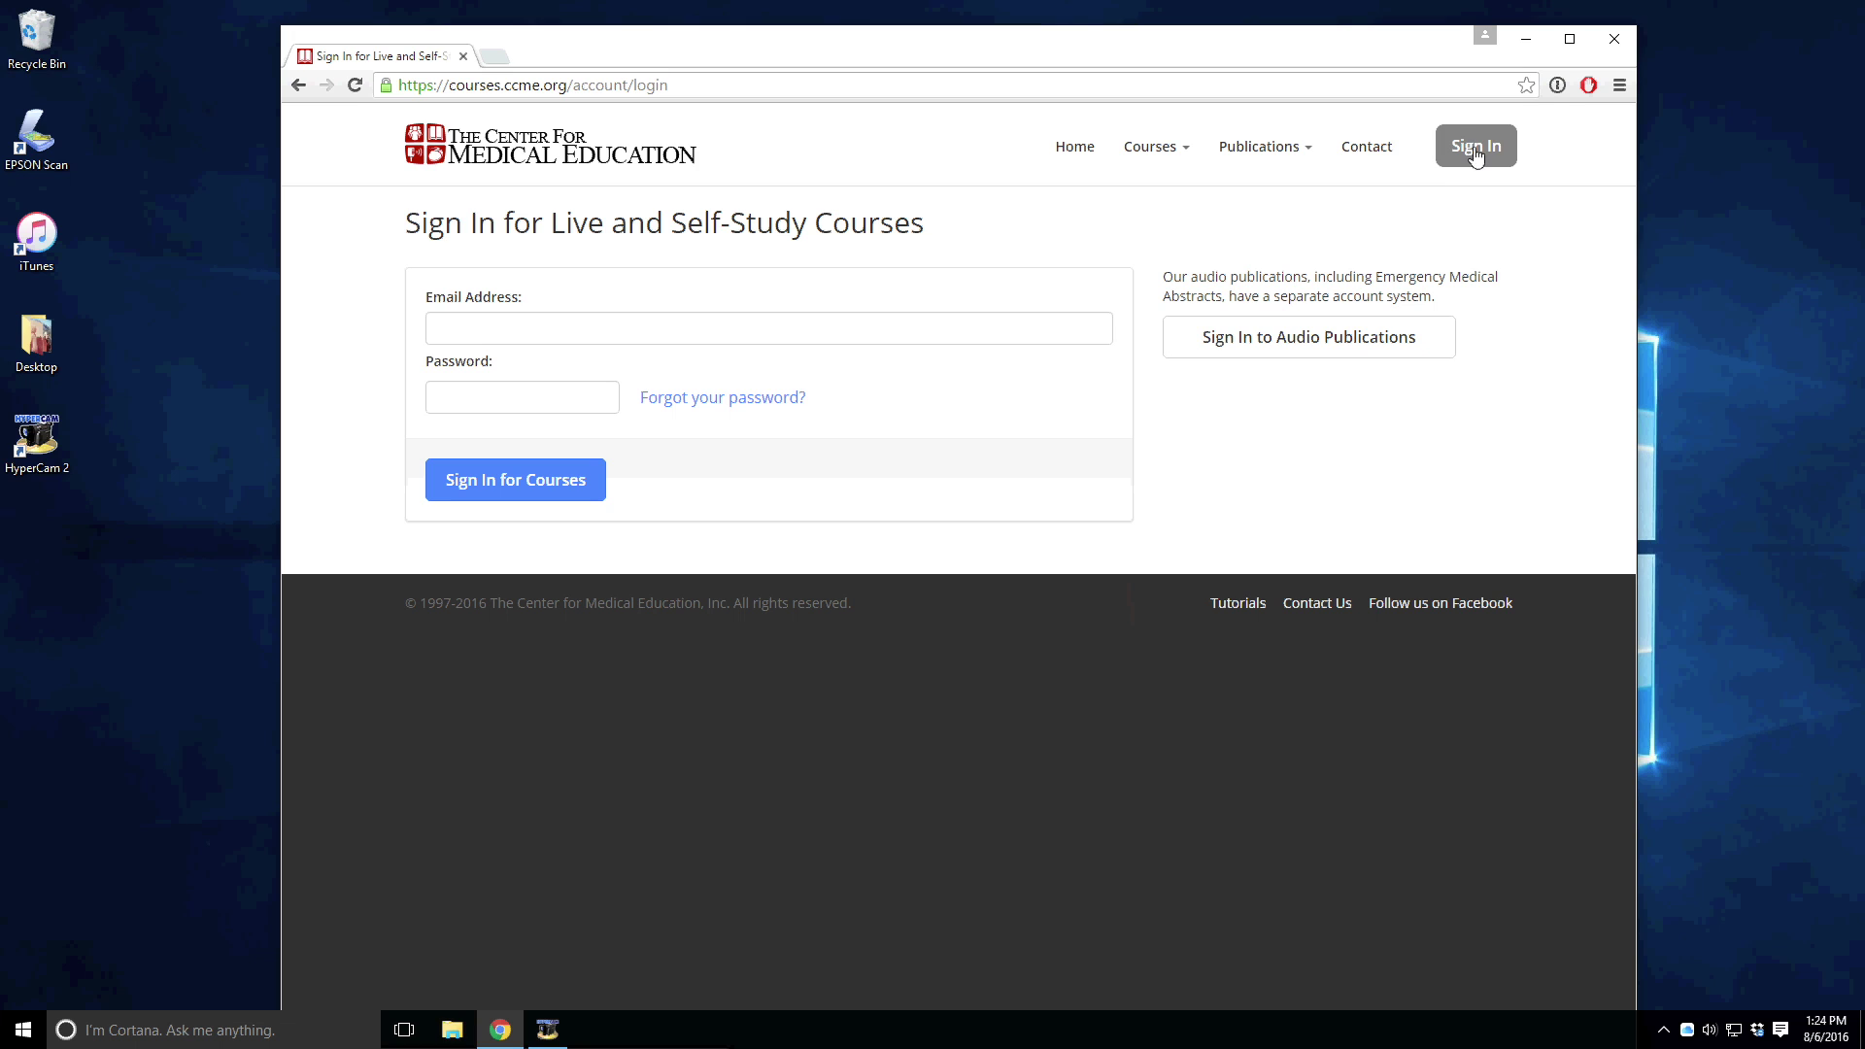
{"action": "left_click", "coordinate": [518, 332]}
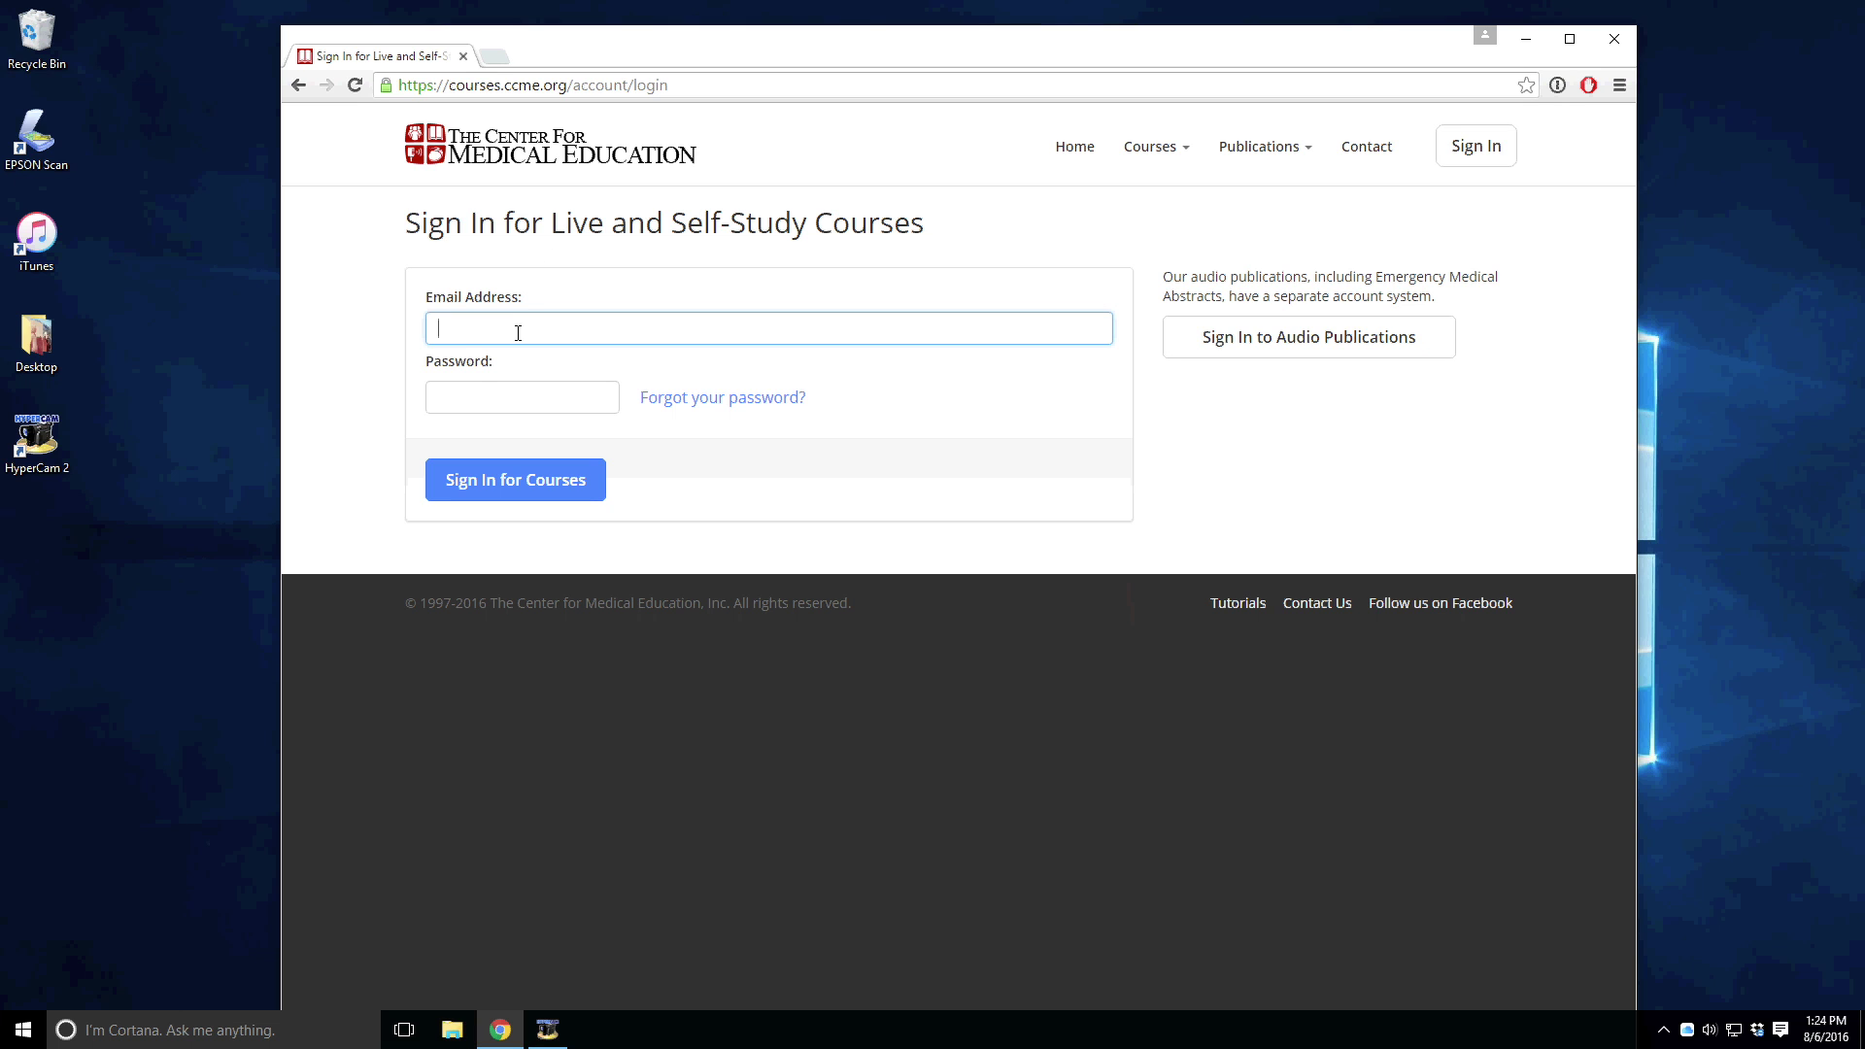
{"action": "type", "text": "rebu"}
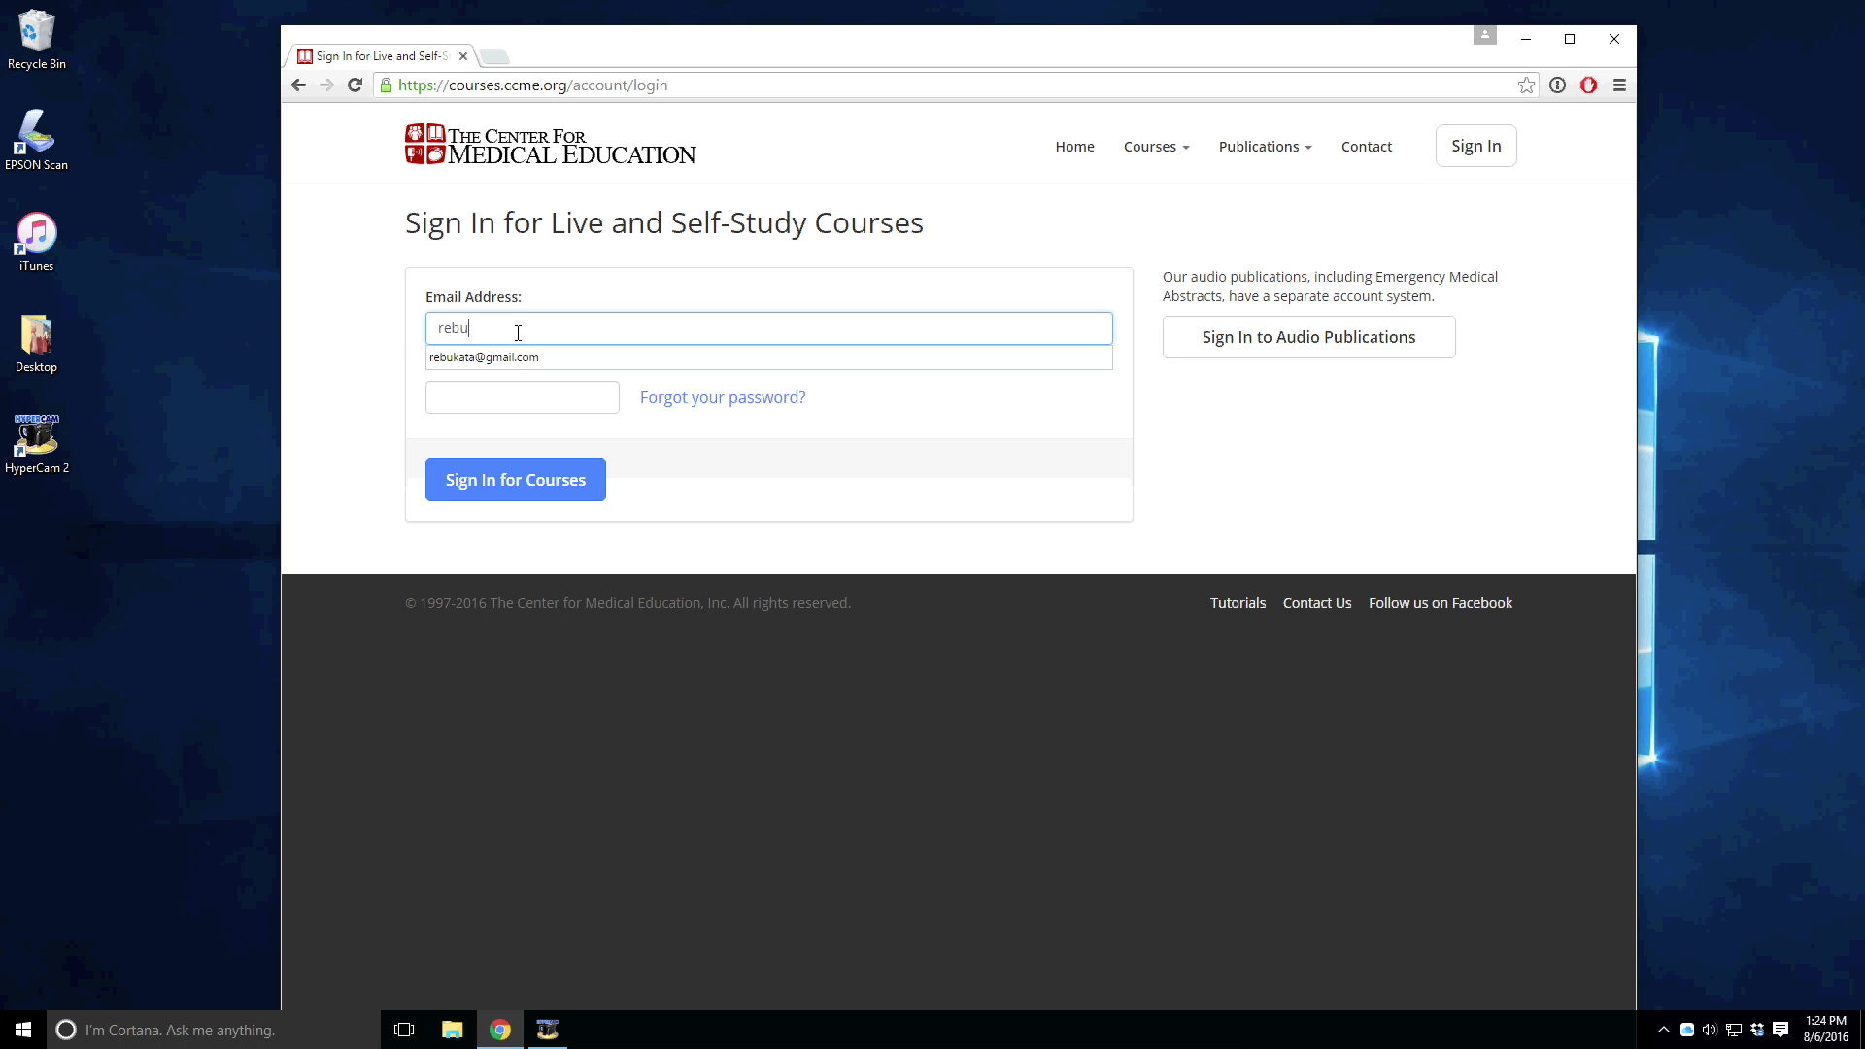
{"action": "type", "text": "kat"}
{"action": "key", "text": "Down"}
{"action": "key", "text": "Tab"}
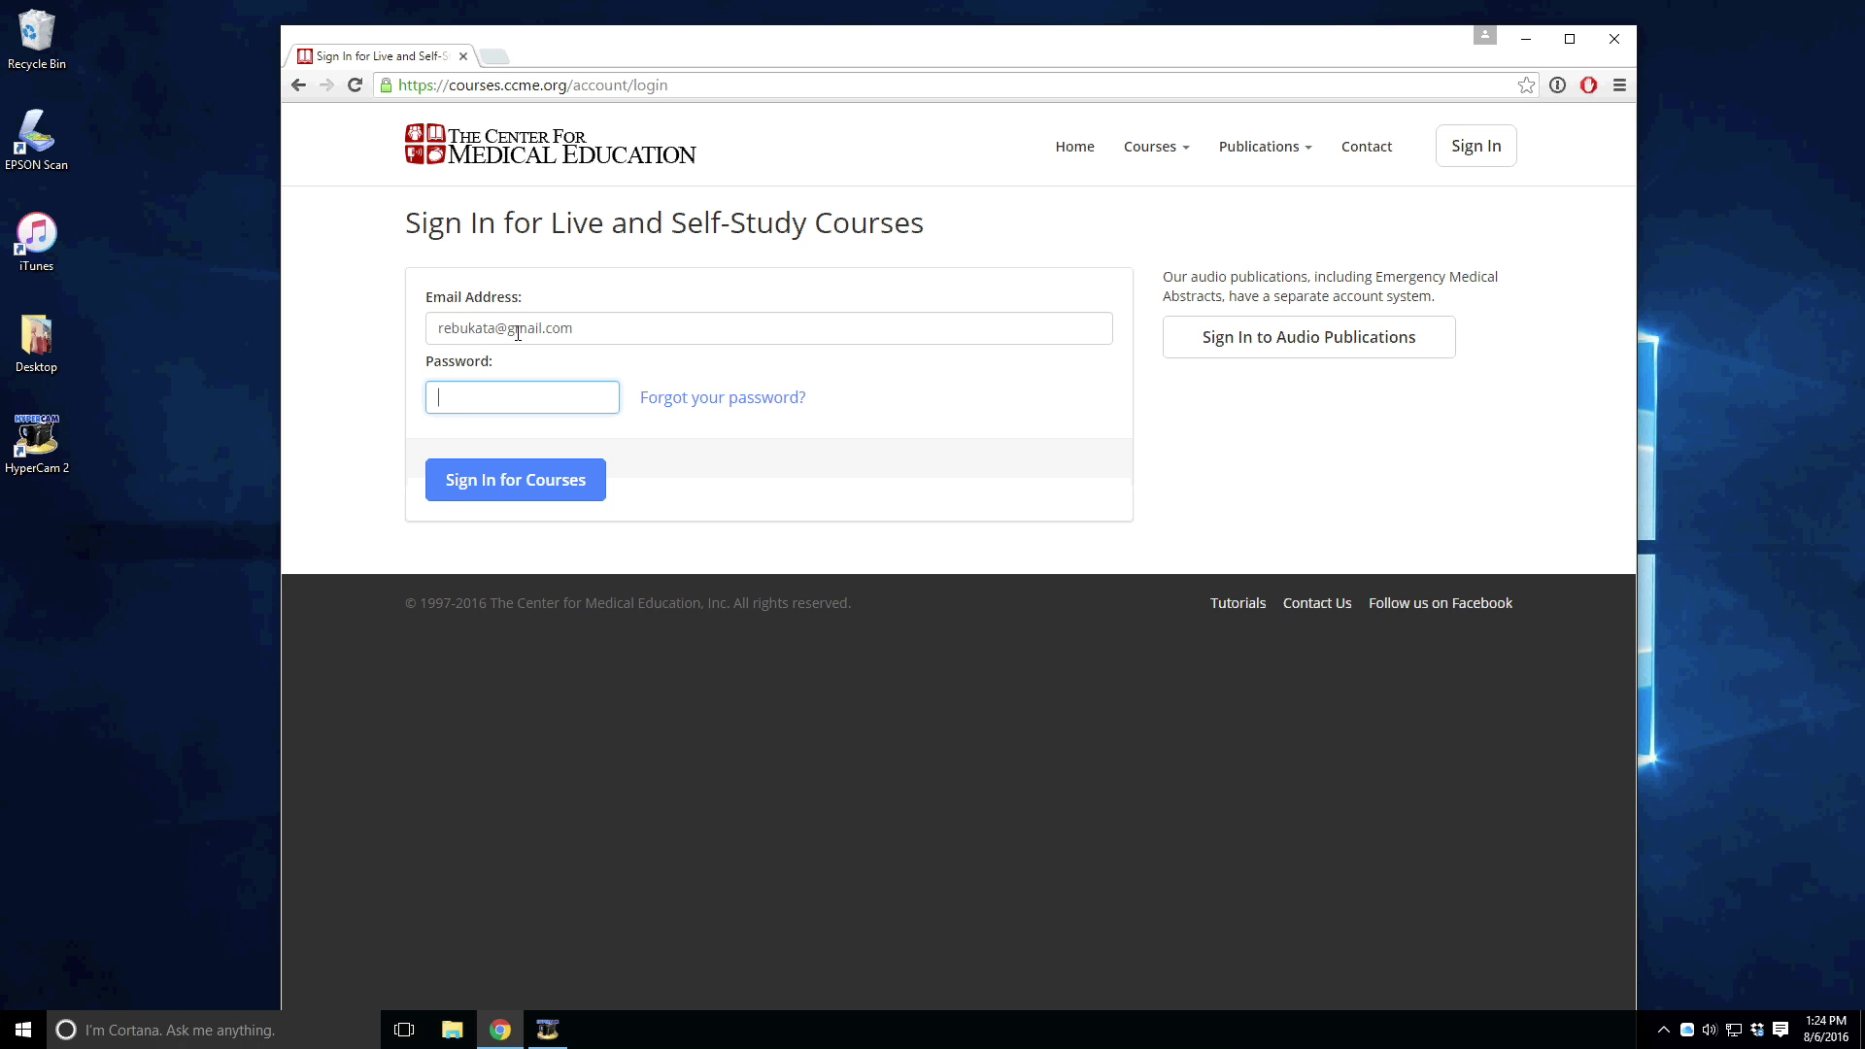
{"action": "type", "text": "••••"}
{"action": "key", "text": "Return"}
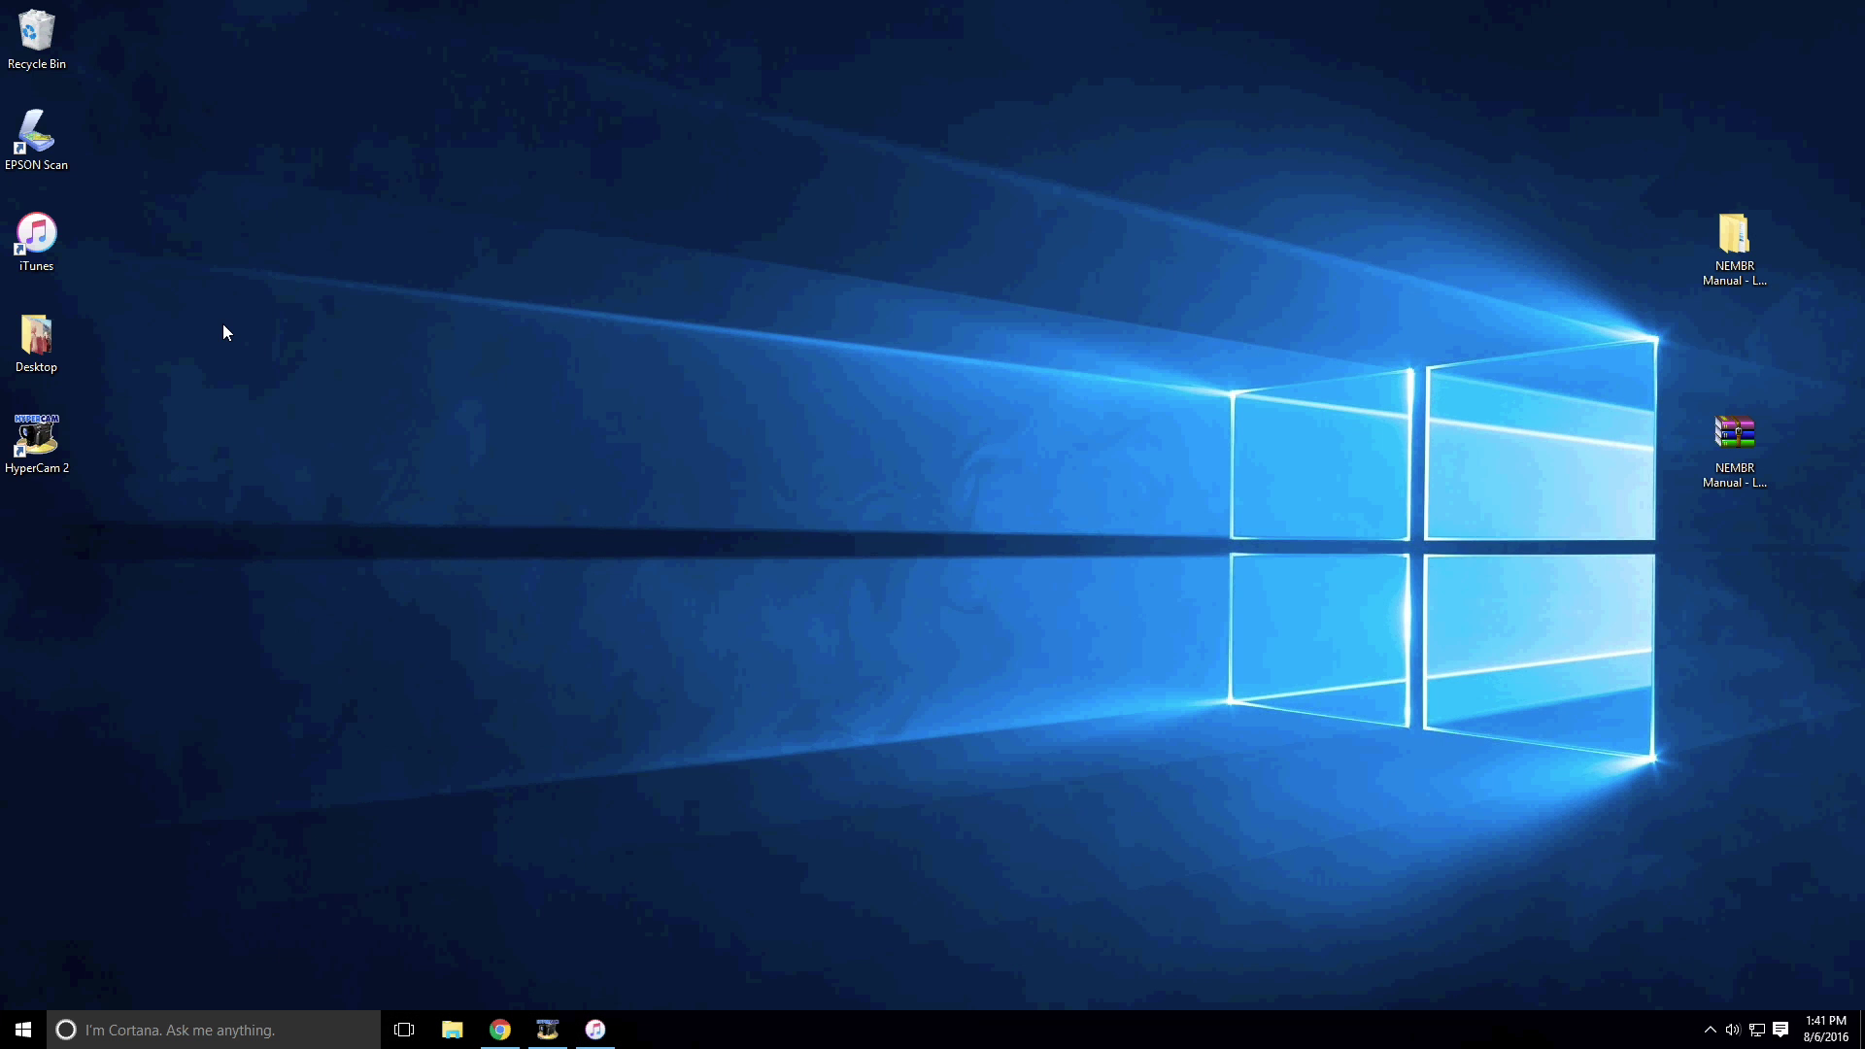
Step: Open the extracted NEMBR Manual folder and its NEMBR Manual - Las Vegas July 26-29 subfolder
{"action": "left_click", "coordinate": [1735, 478]}
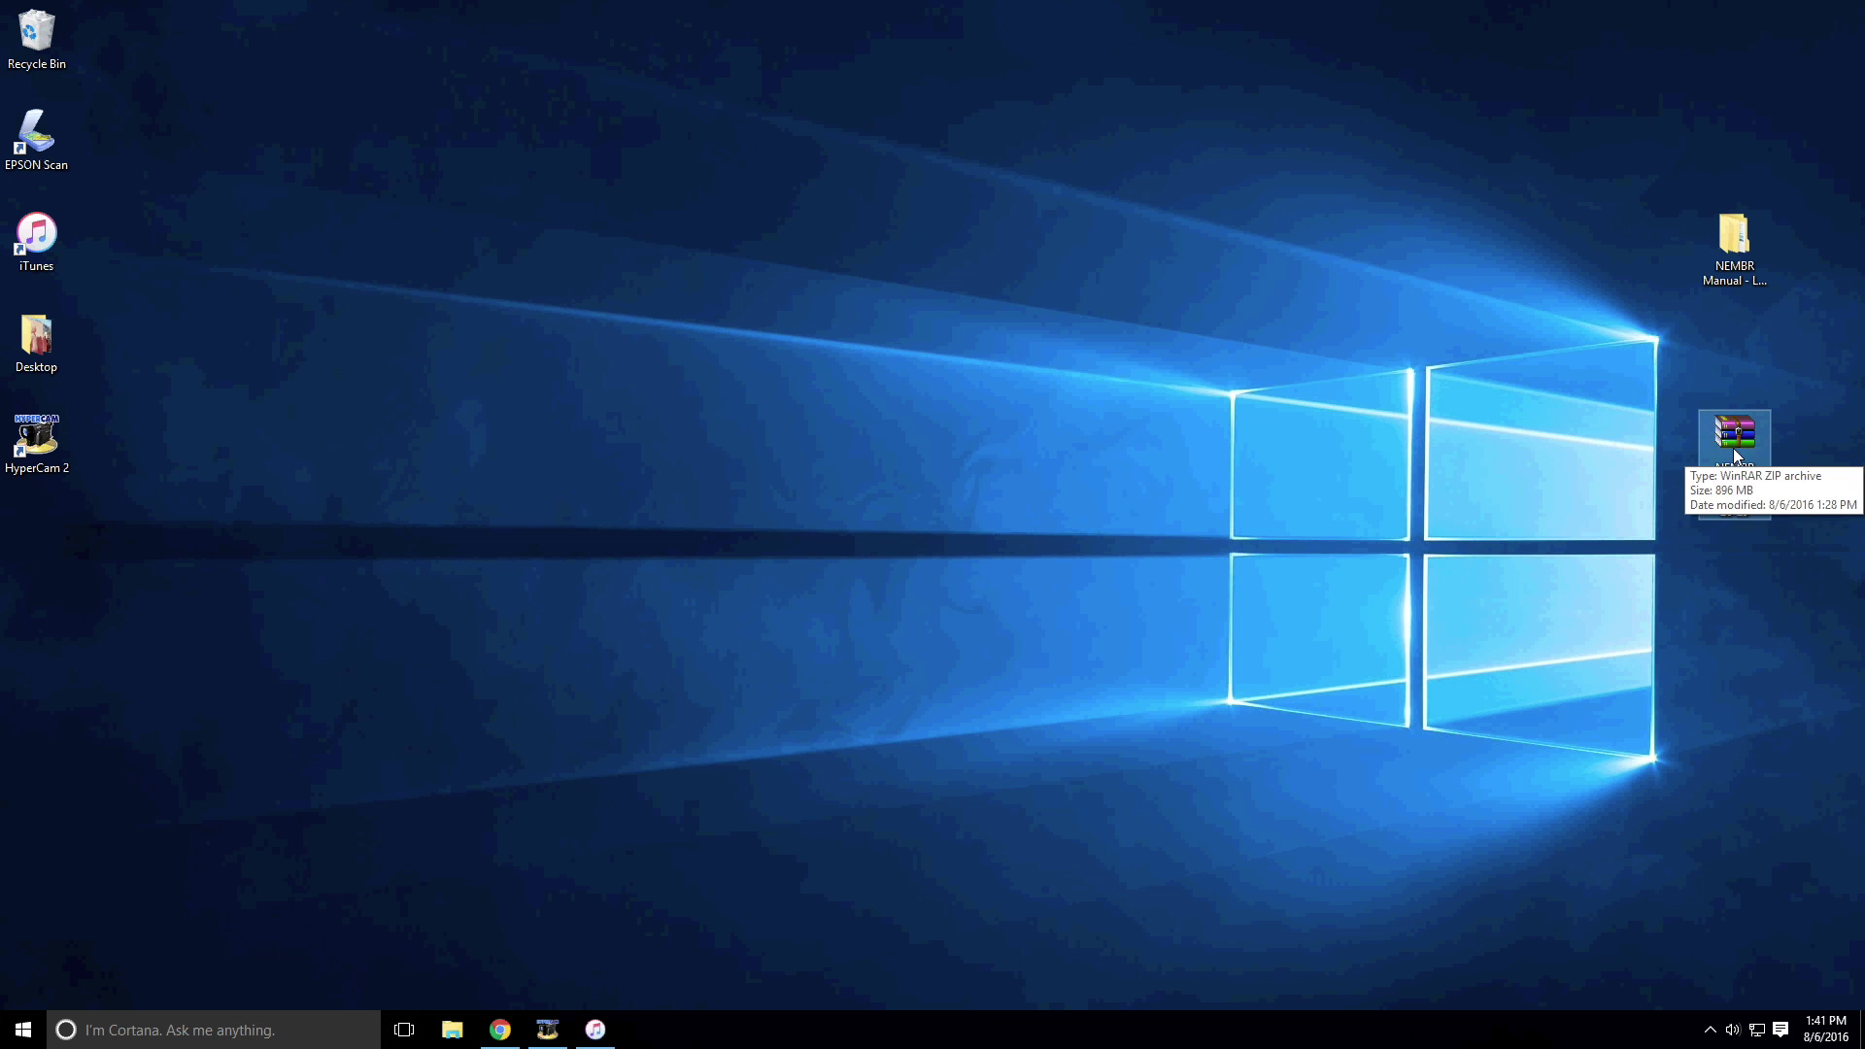
{"action": "mouse_move", "coordinate": [1725, 472]}
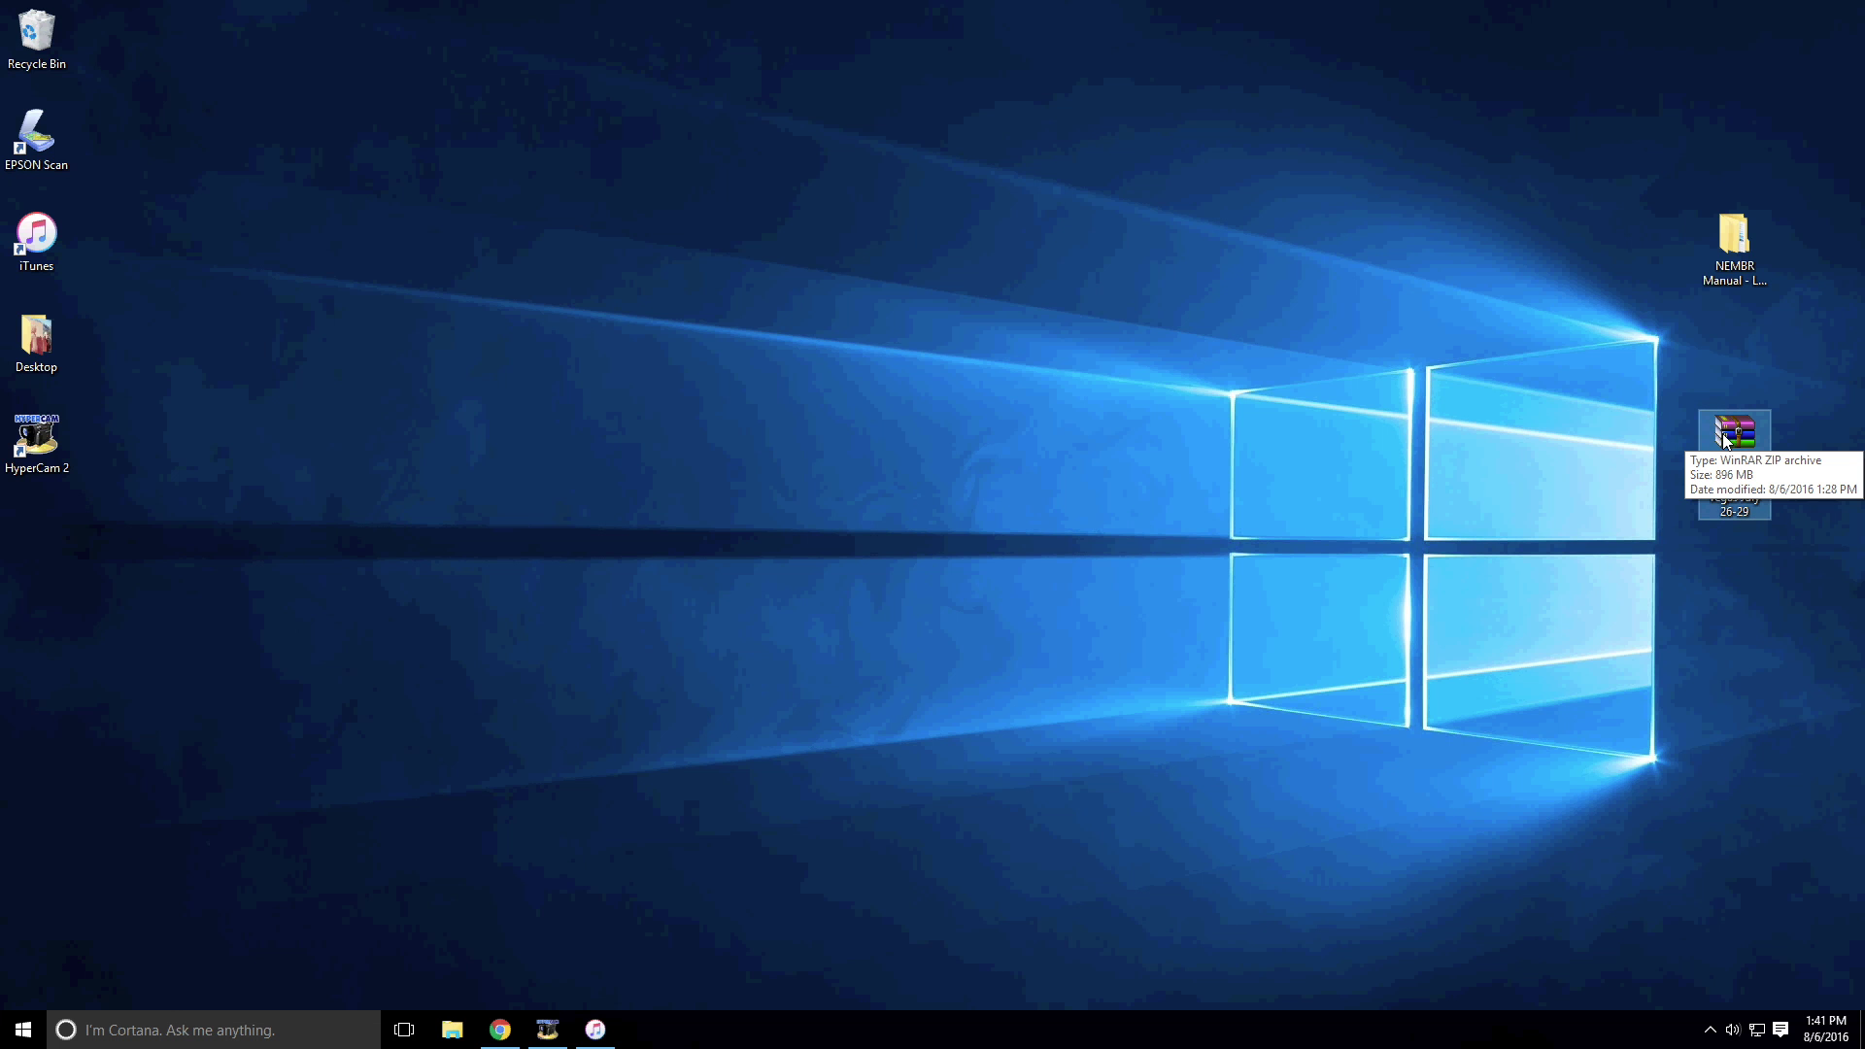
{"action": "double_click", "coordinate": [1750, 252]}
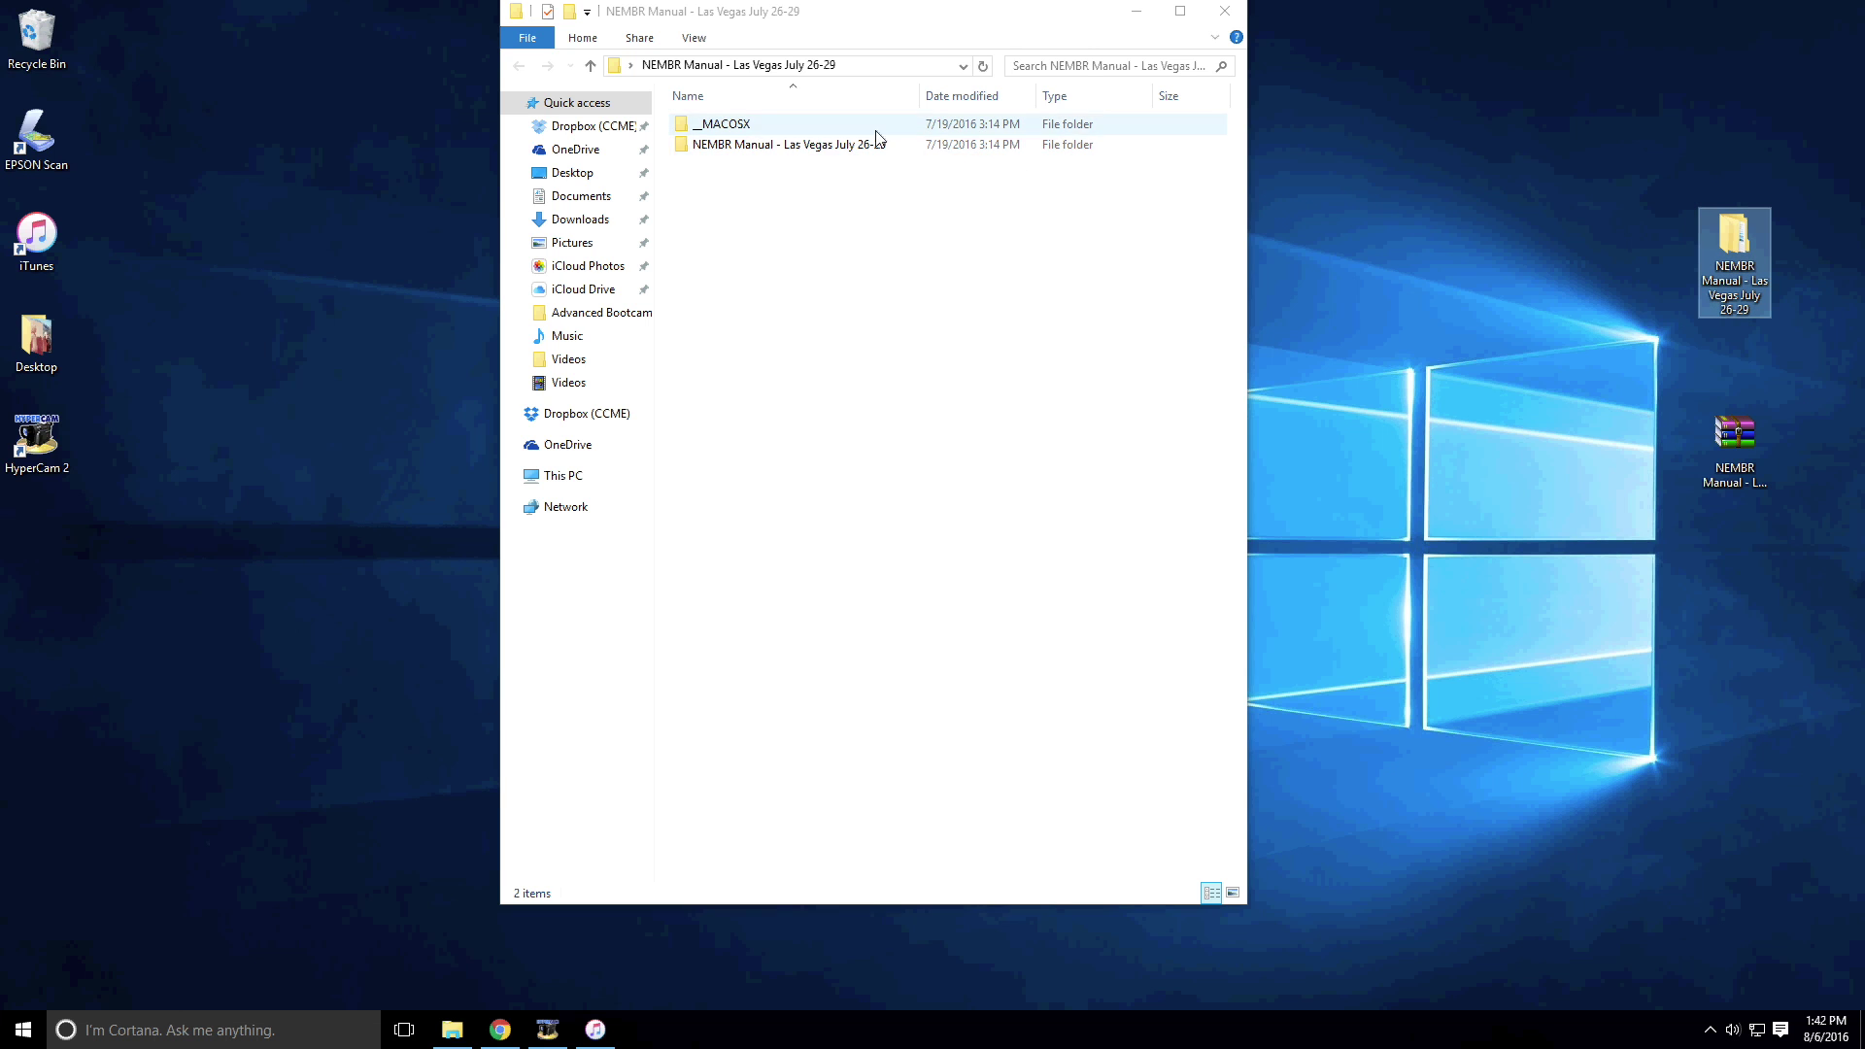
{"action": "left_click", "coordinate": [706, 129]}
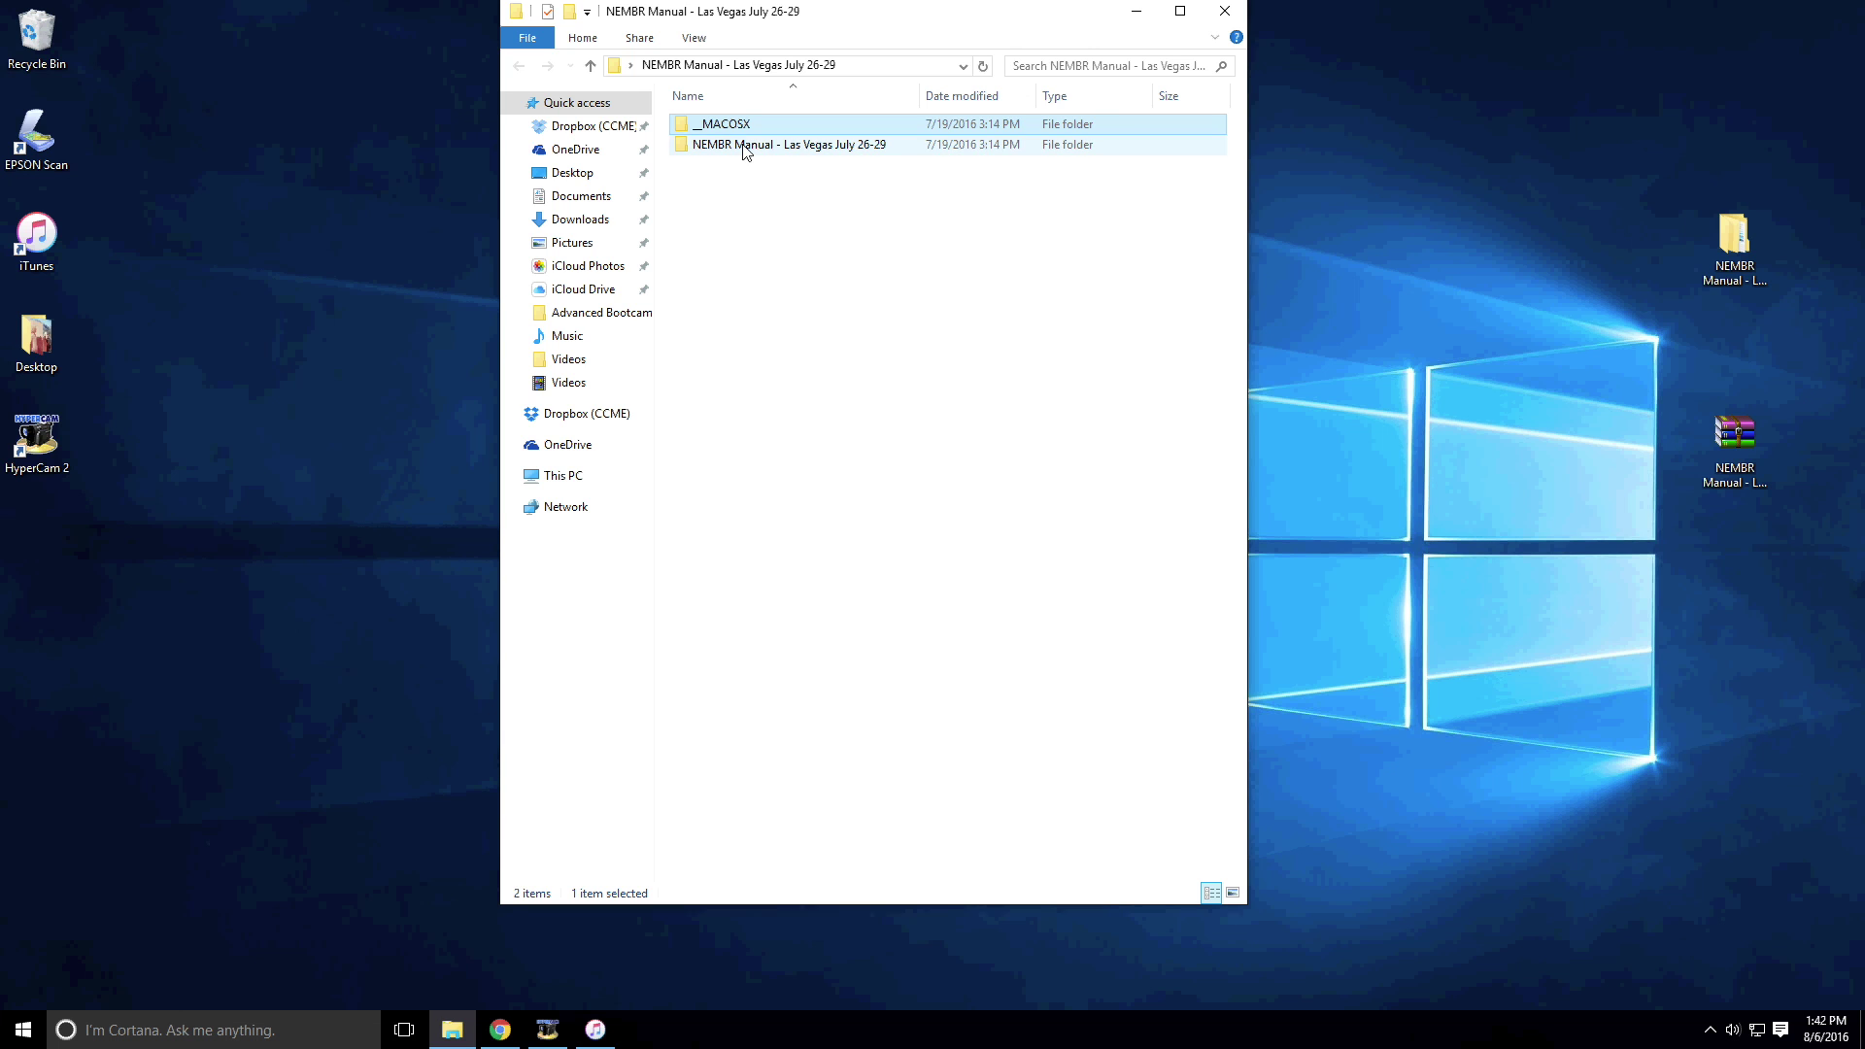
{"action": "left_click", "coordinate": [745, 148]}
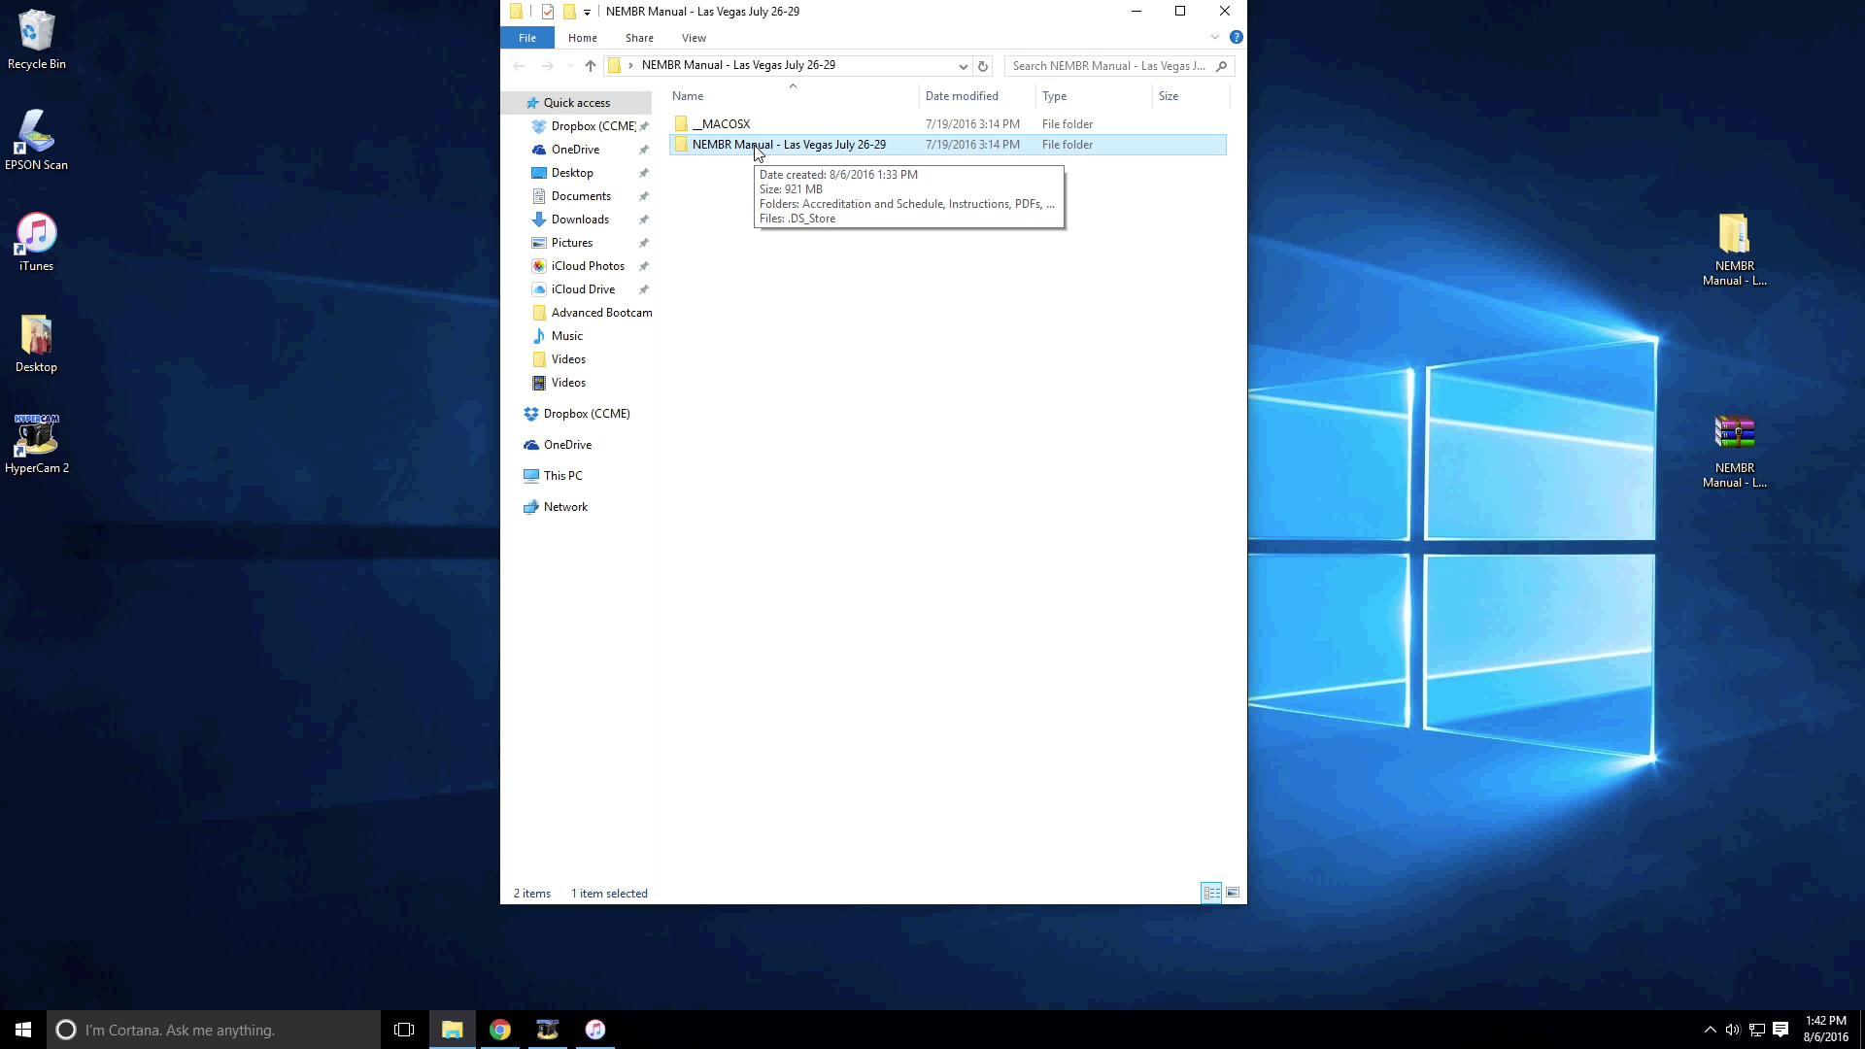
{"action": "double_click", "coordinate": [757, 148]}
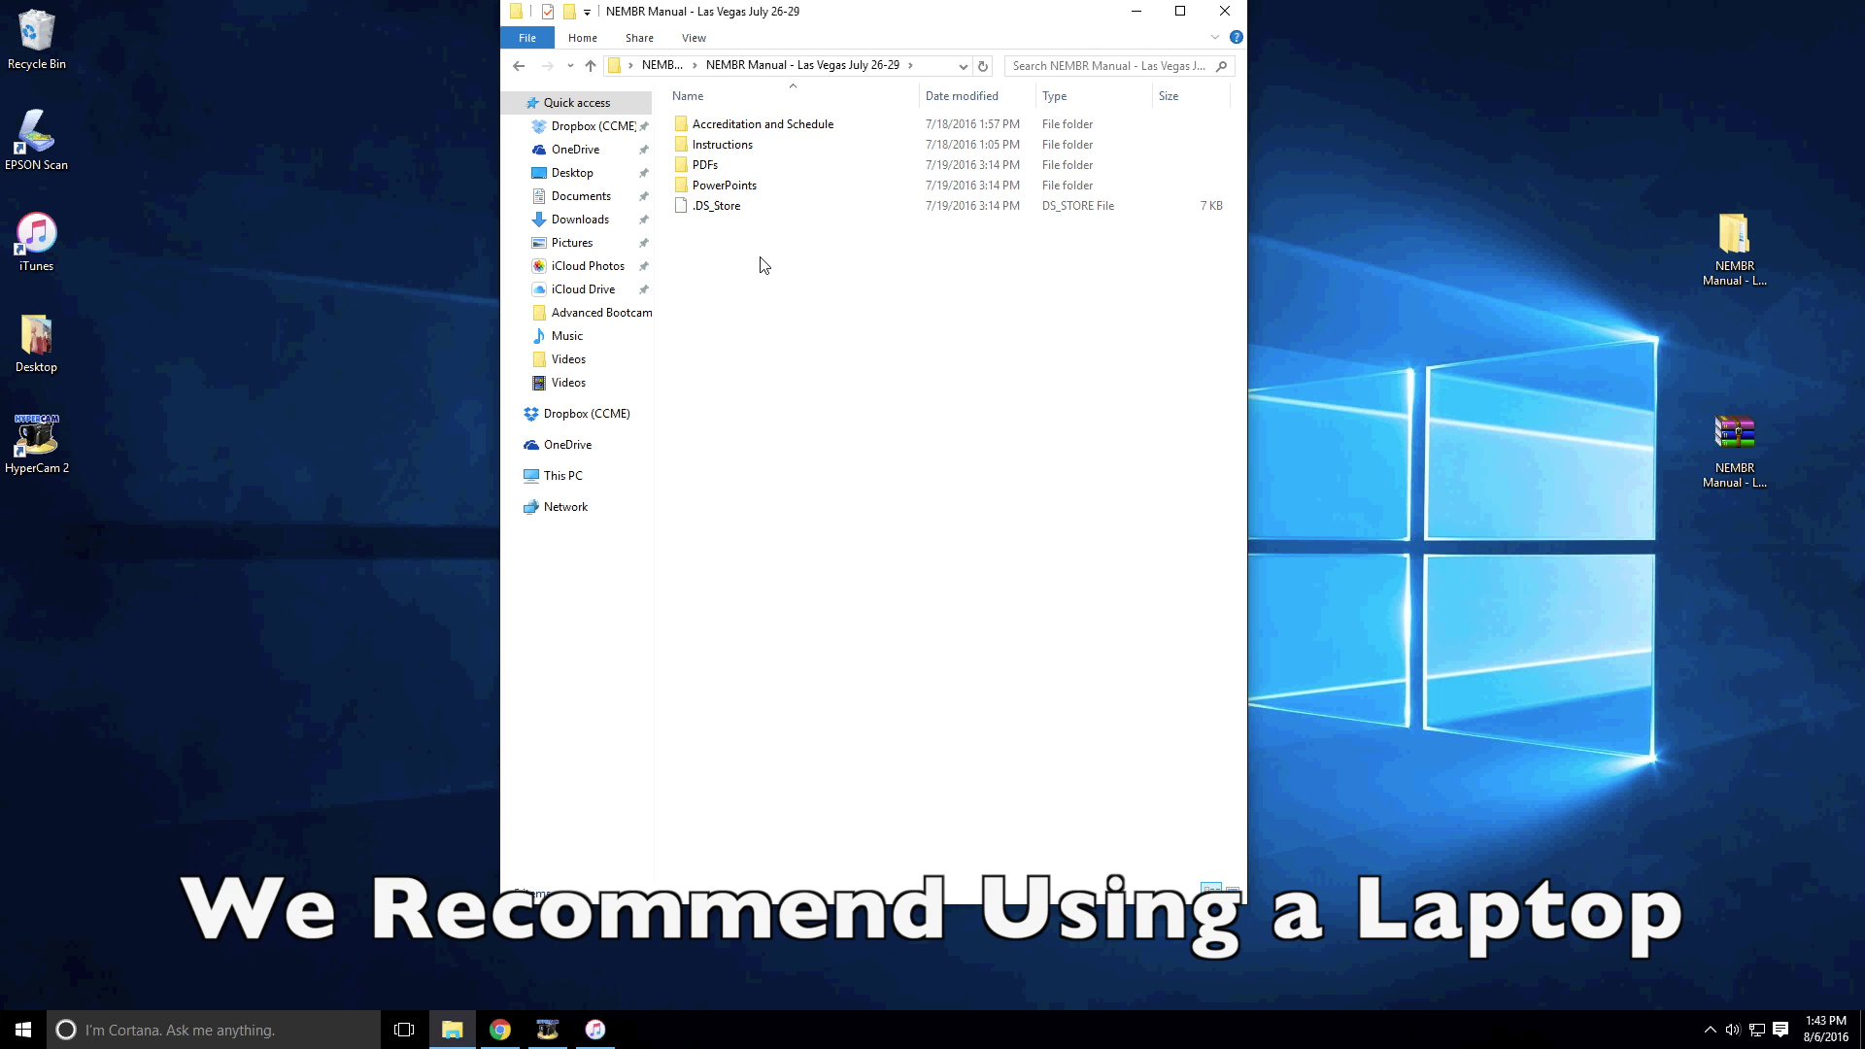
Step: Open the PDFs folder to list its 23 course files
{"action": "left_click", "coordinate": [706, 167]}
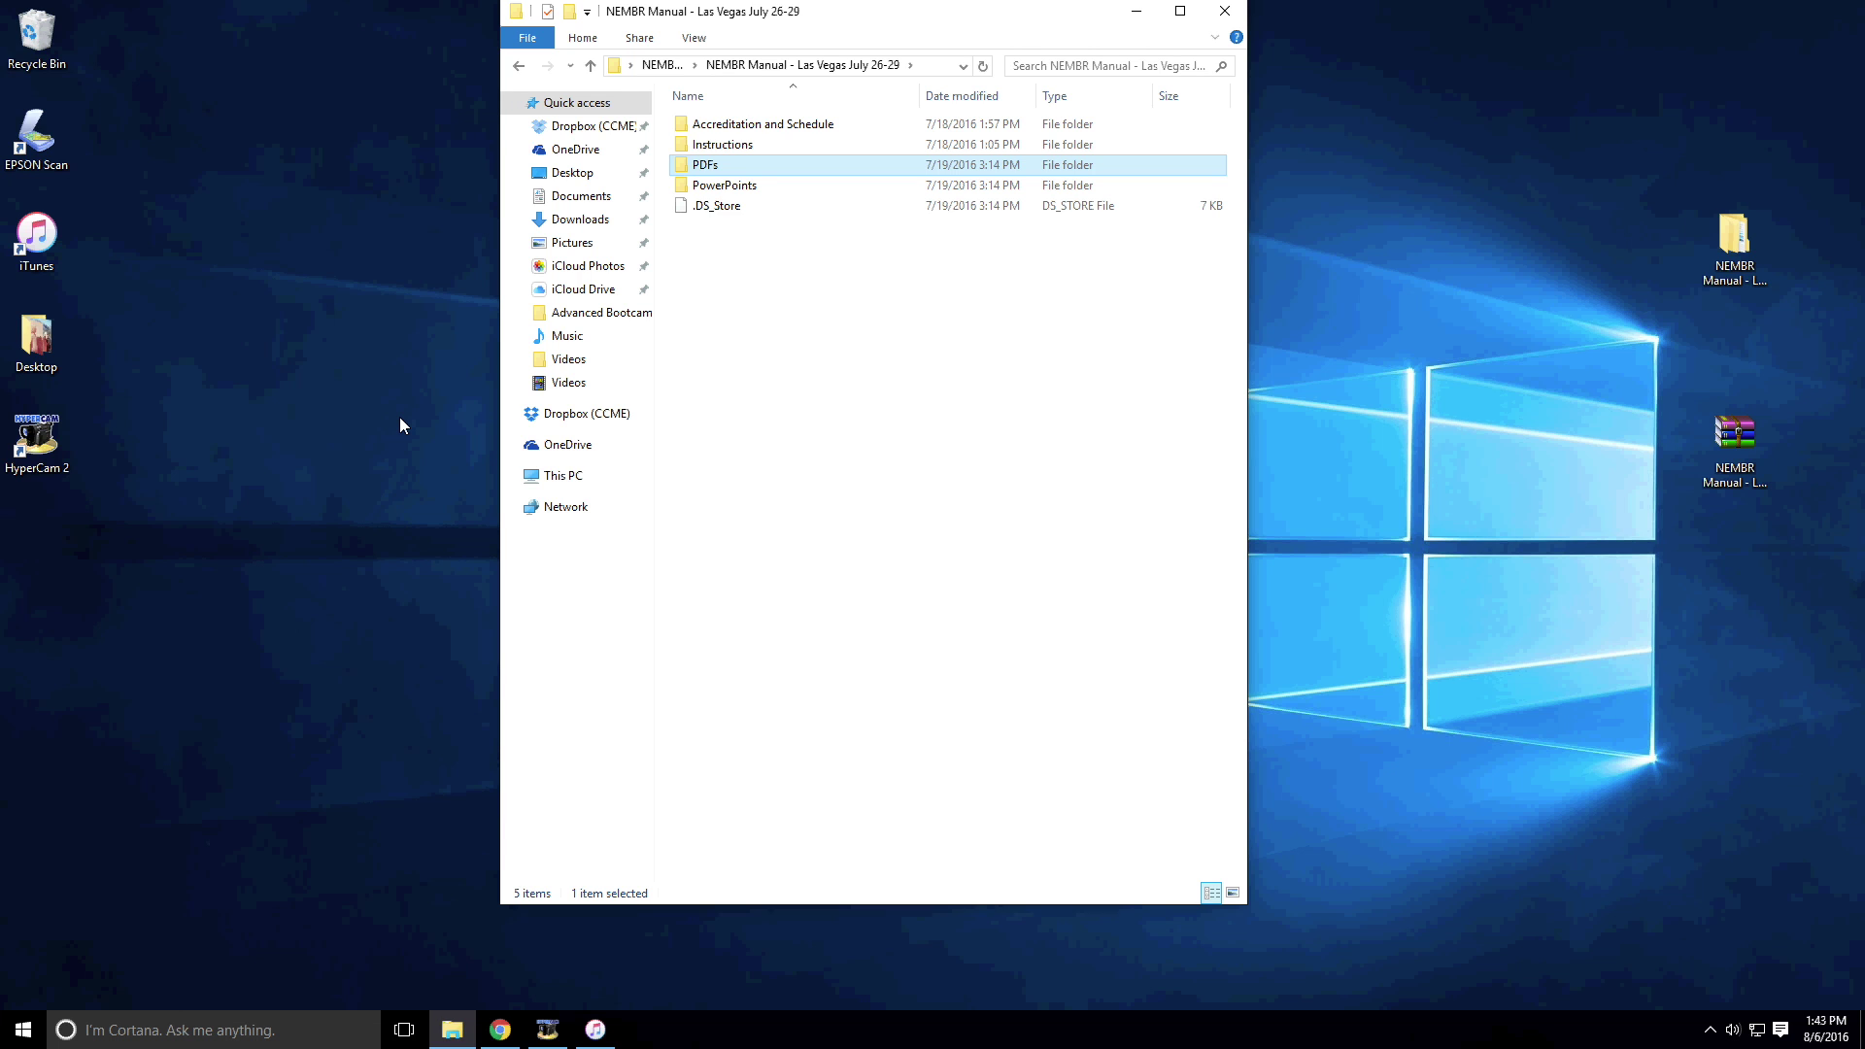
{"action": "double_click", "coordinate": [707, 167]}
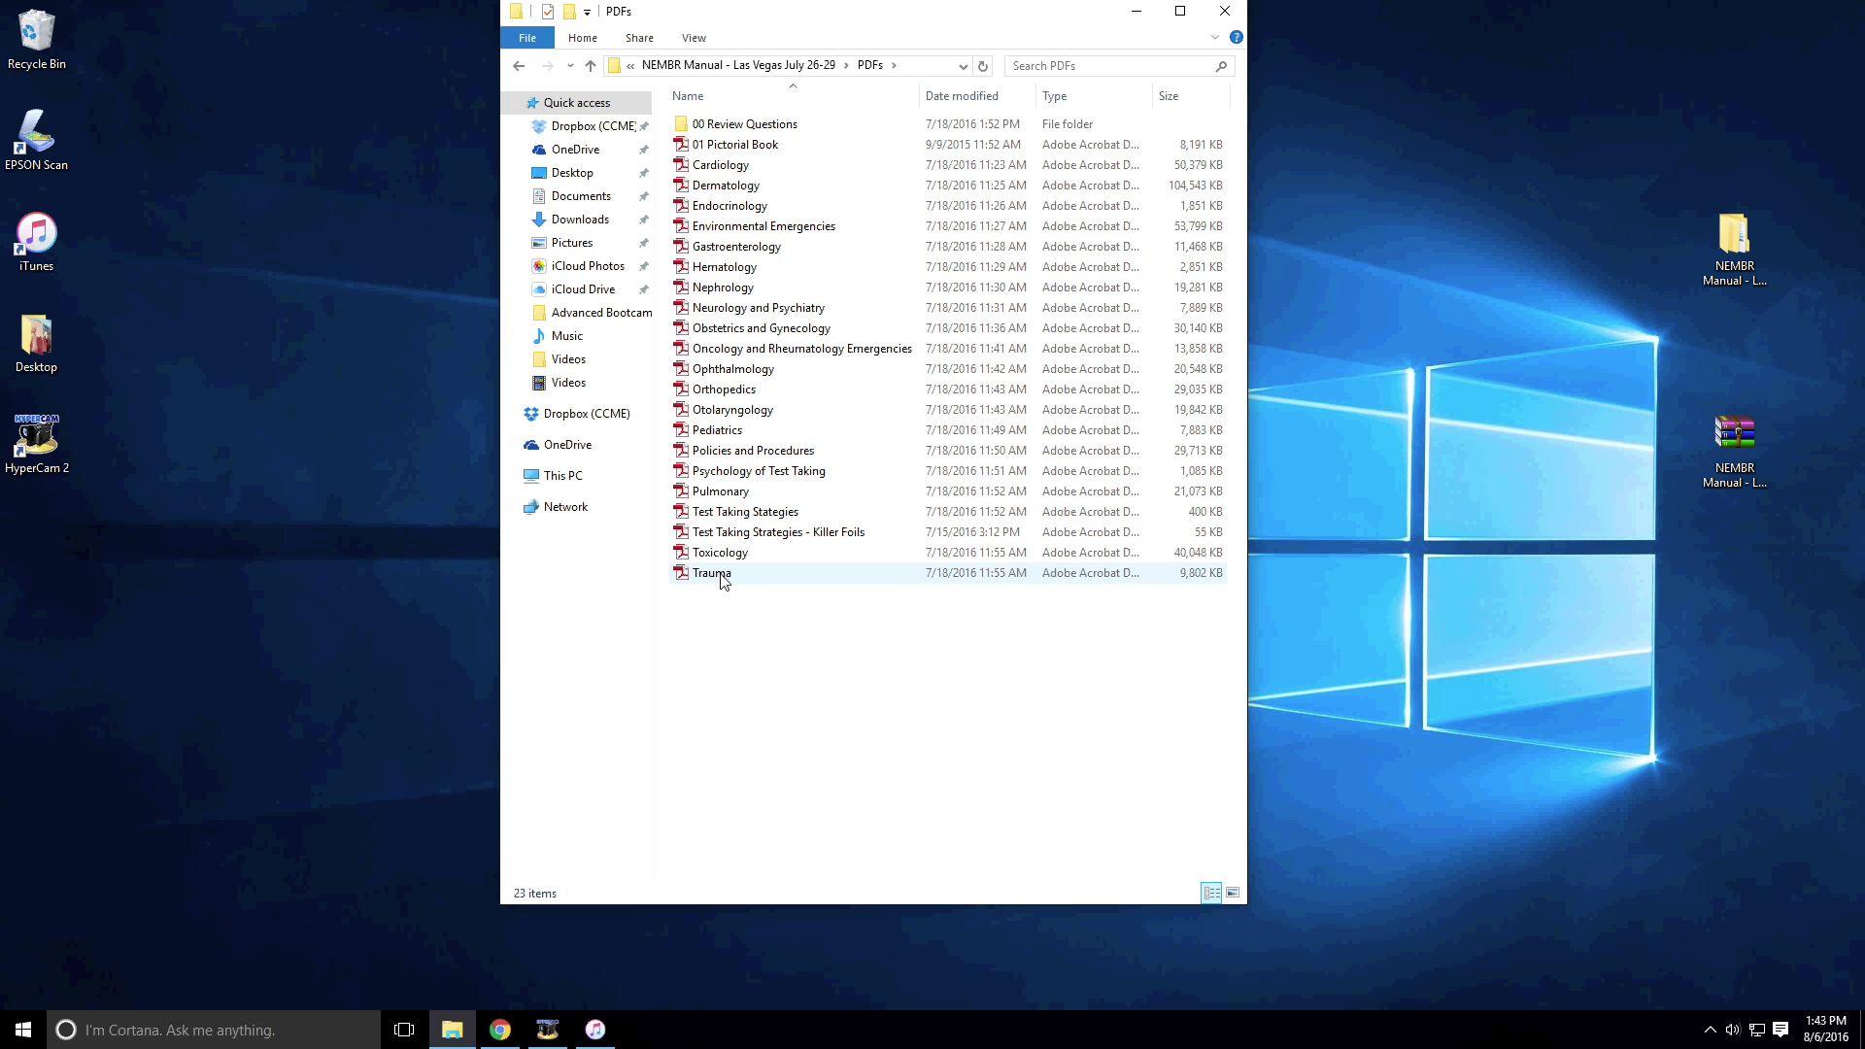
Step: Place the PDFs folder window on the right and iTunes on the left
{"action": "left_click_drag", "start_coordinate": [798, 13], "coordinate": [1396, 19]}
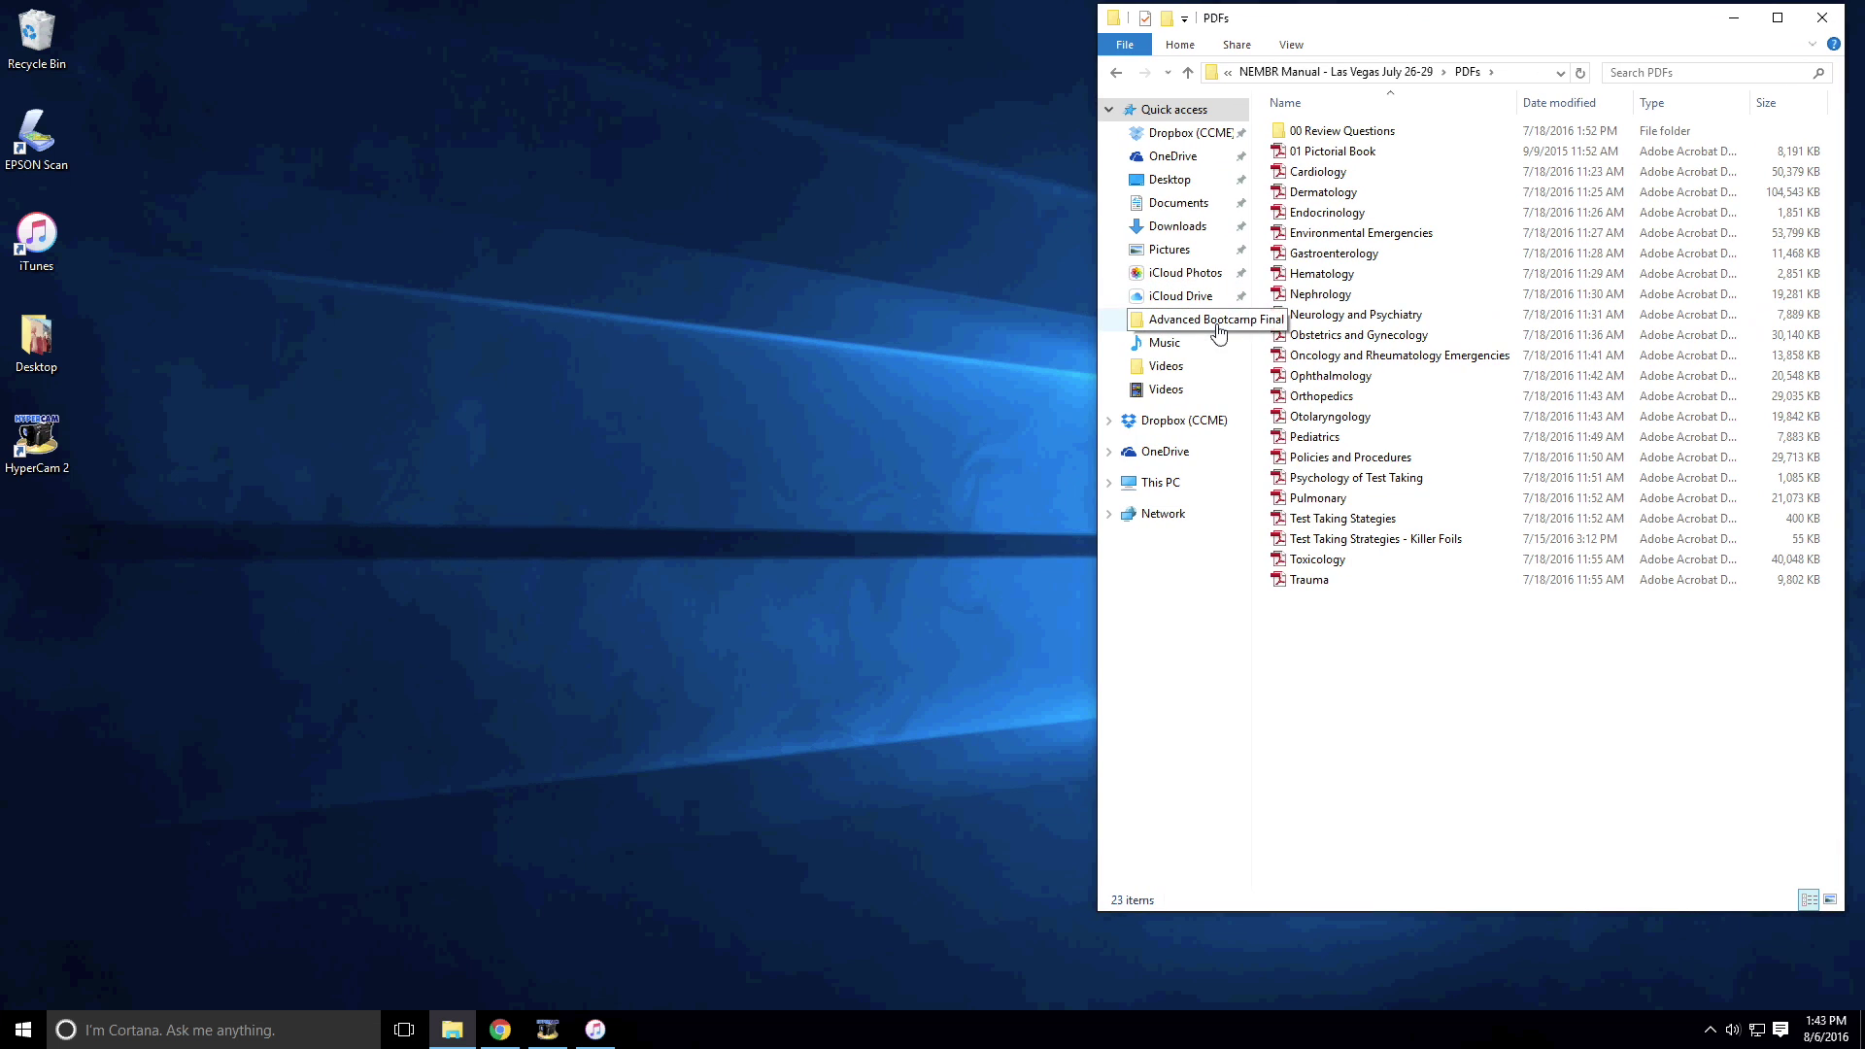
{"action": "left_click", "coordinate": [595, 1029]}
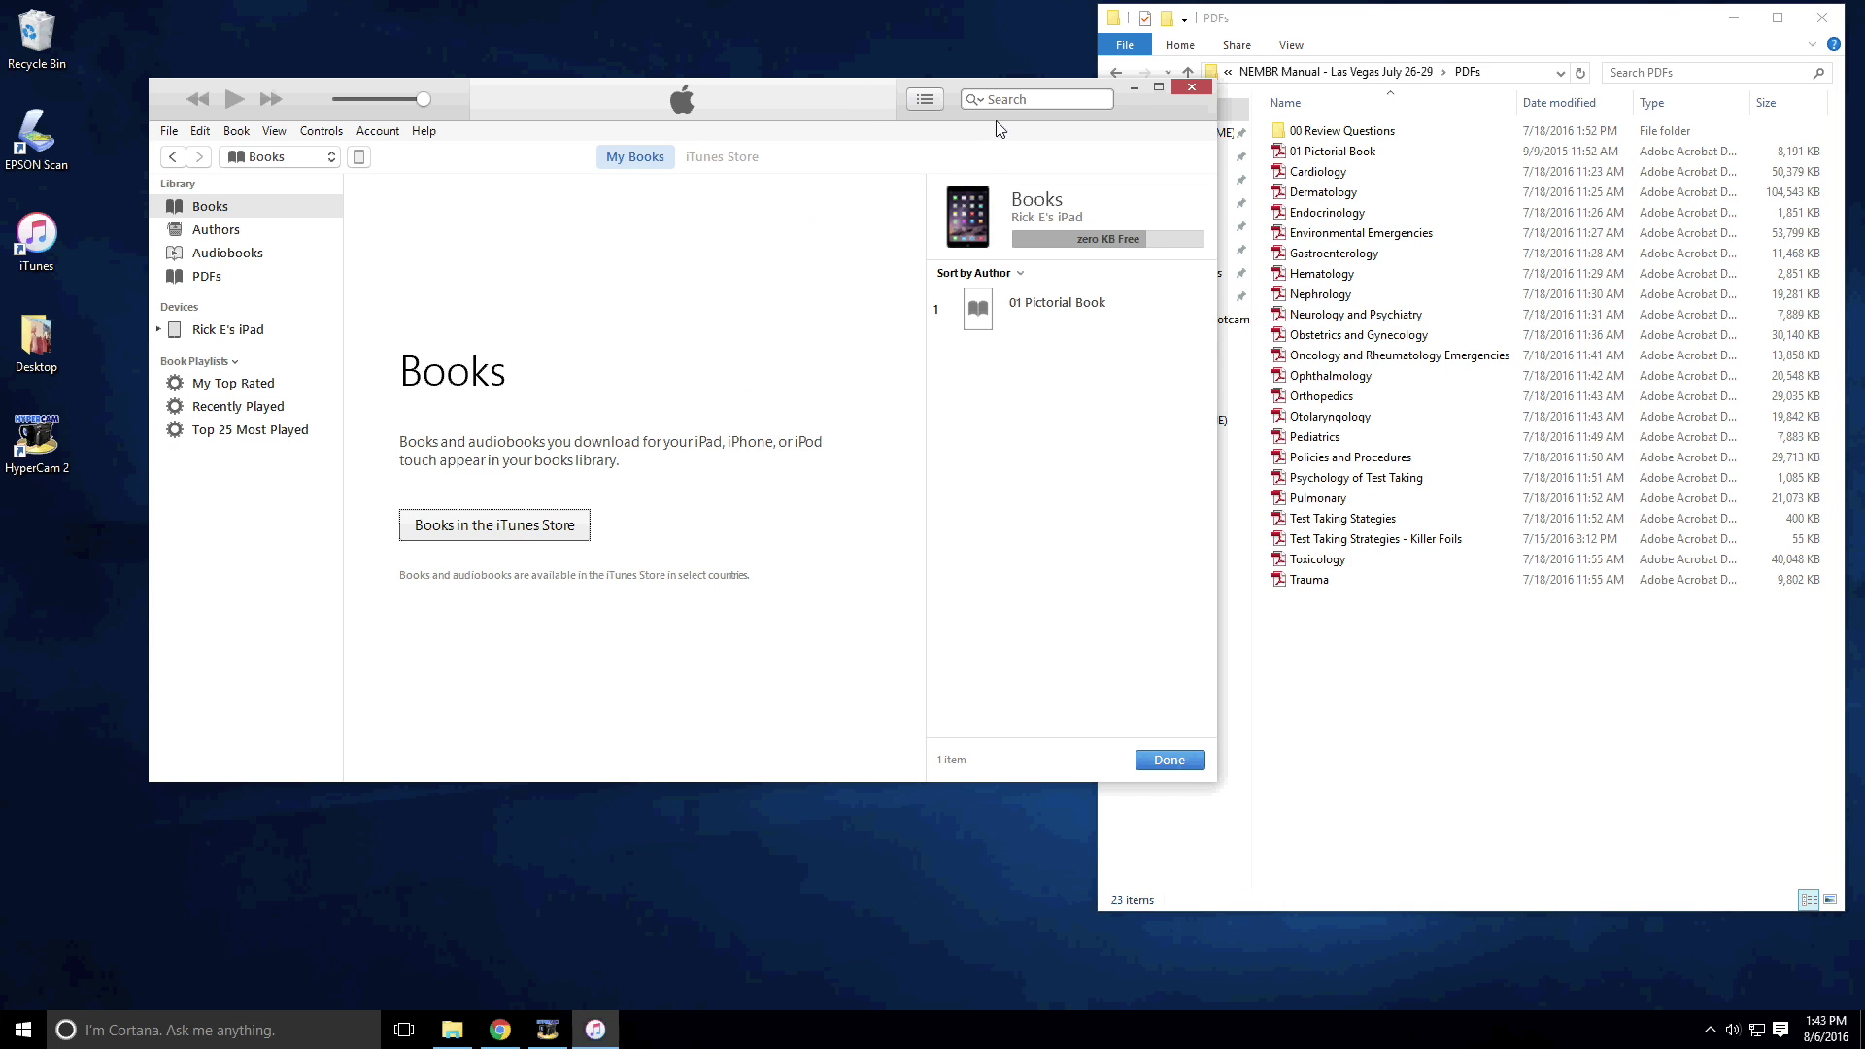
{"action": "left_click_drag", "start_coordinate": [1014, 115], "coordinate": [926, 96]}
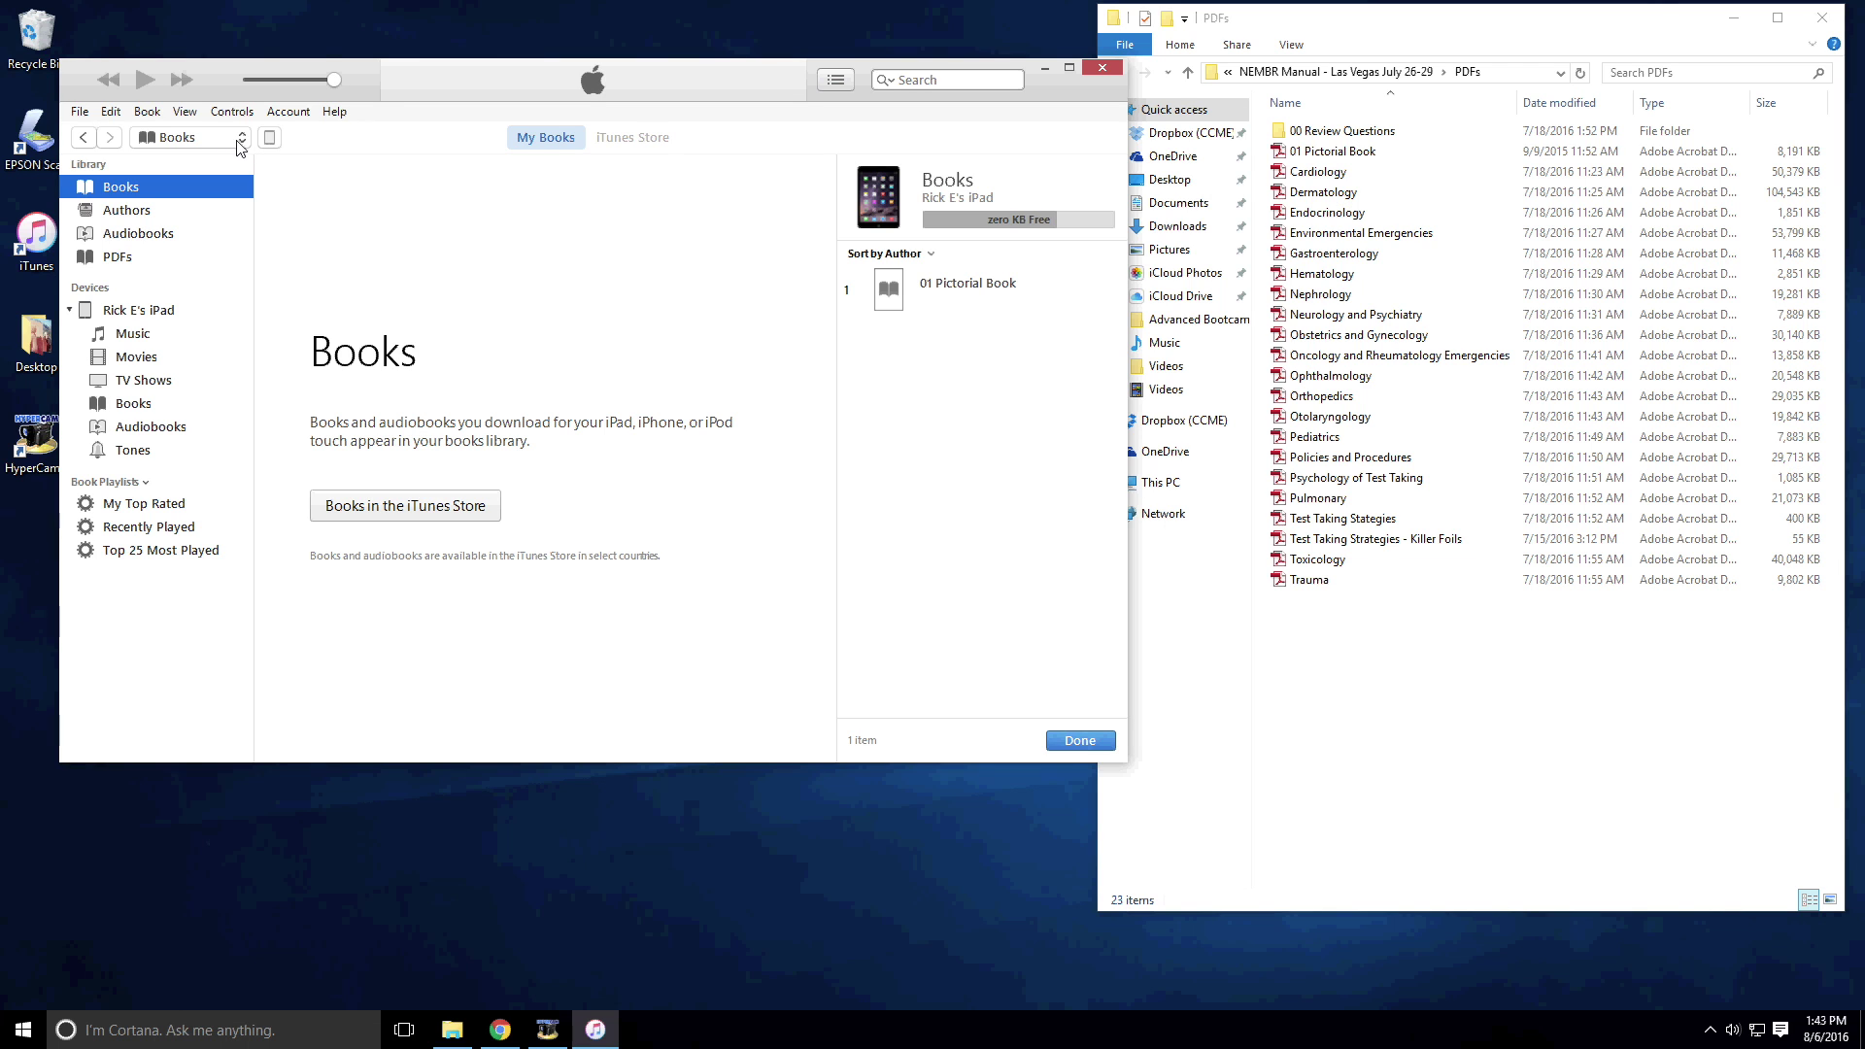
Step: Add Books to iTunes' media kinds and switch the library to Books
{"action": "left_click", "coordinate": [242, 144]}
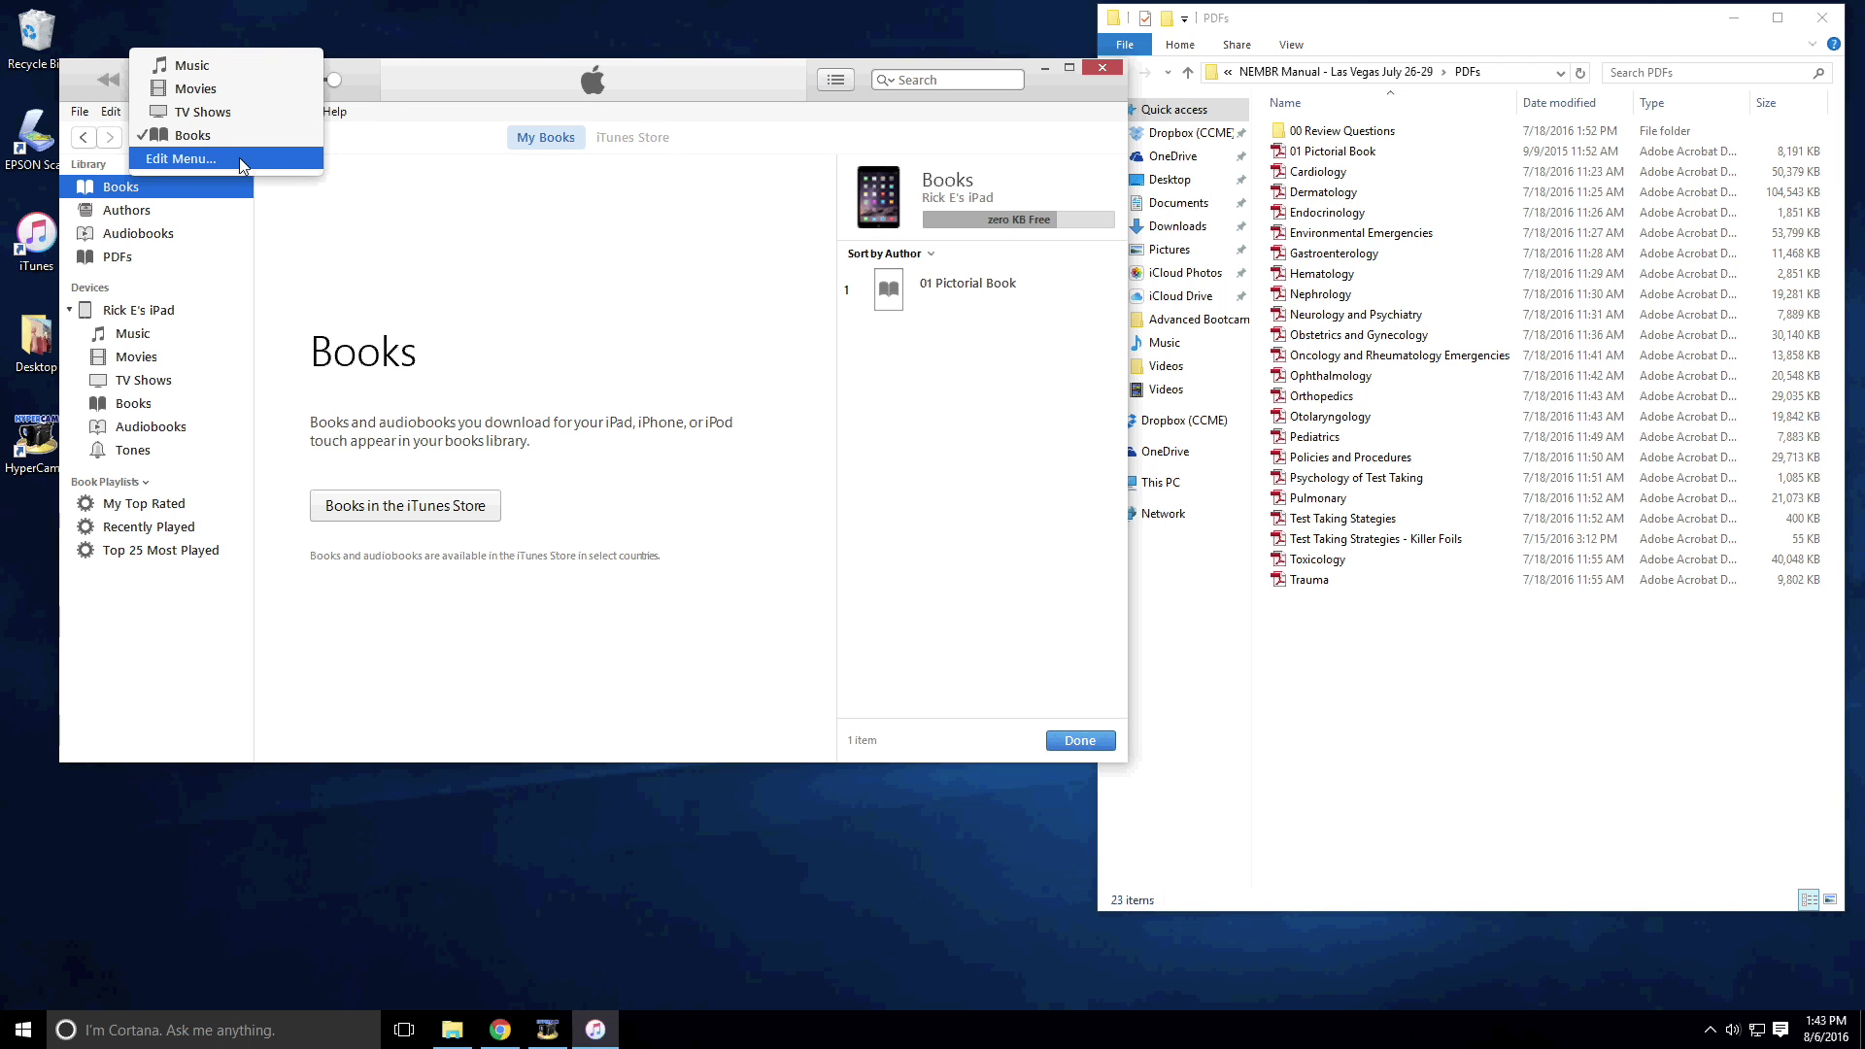
{"action": "left_click", "coordinate": [242, 160]}
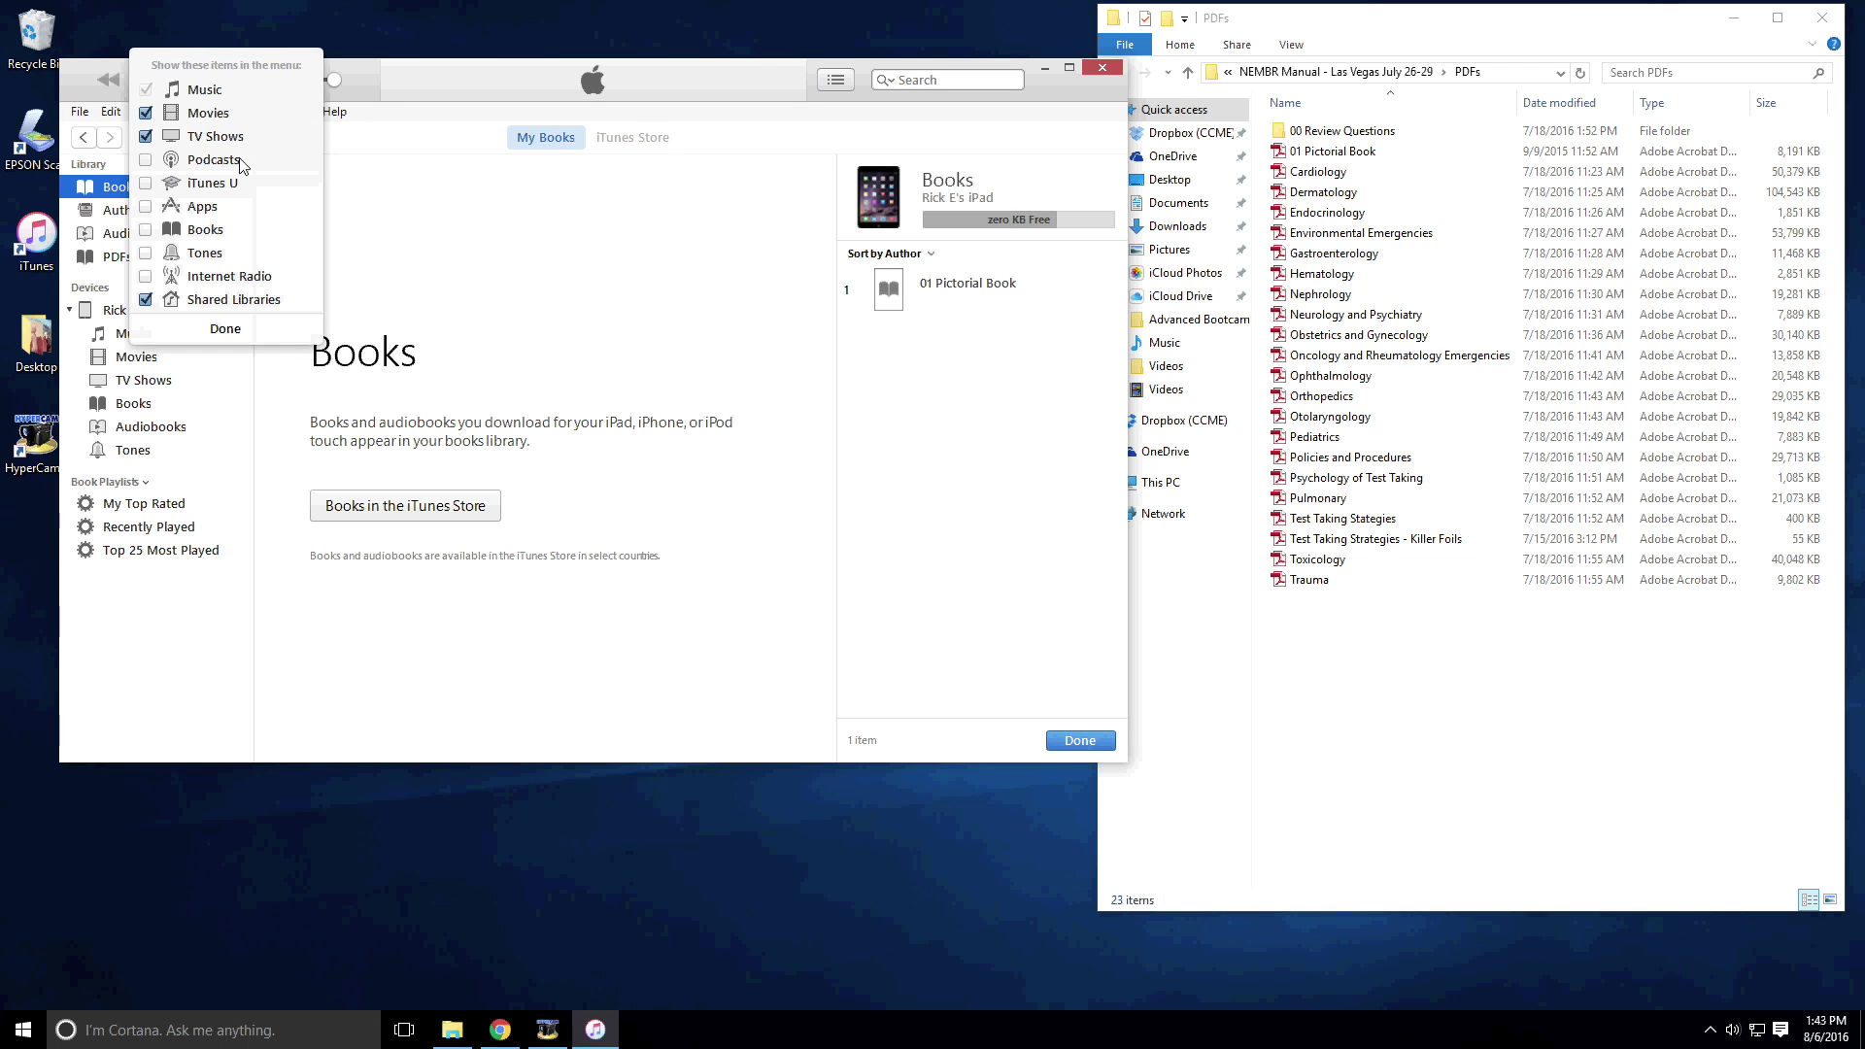
{"action": "left_click", "coordinate": [147, 230]}
{"action": "left_click", "coordinate": [226, 328]}
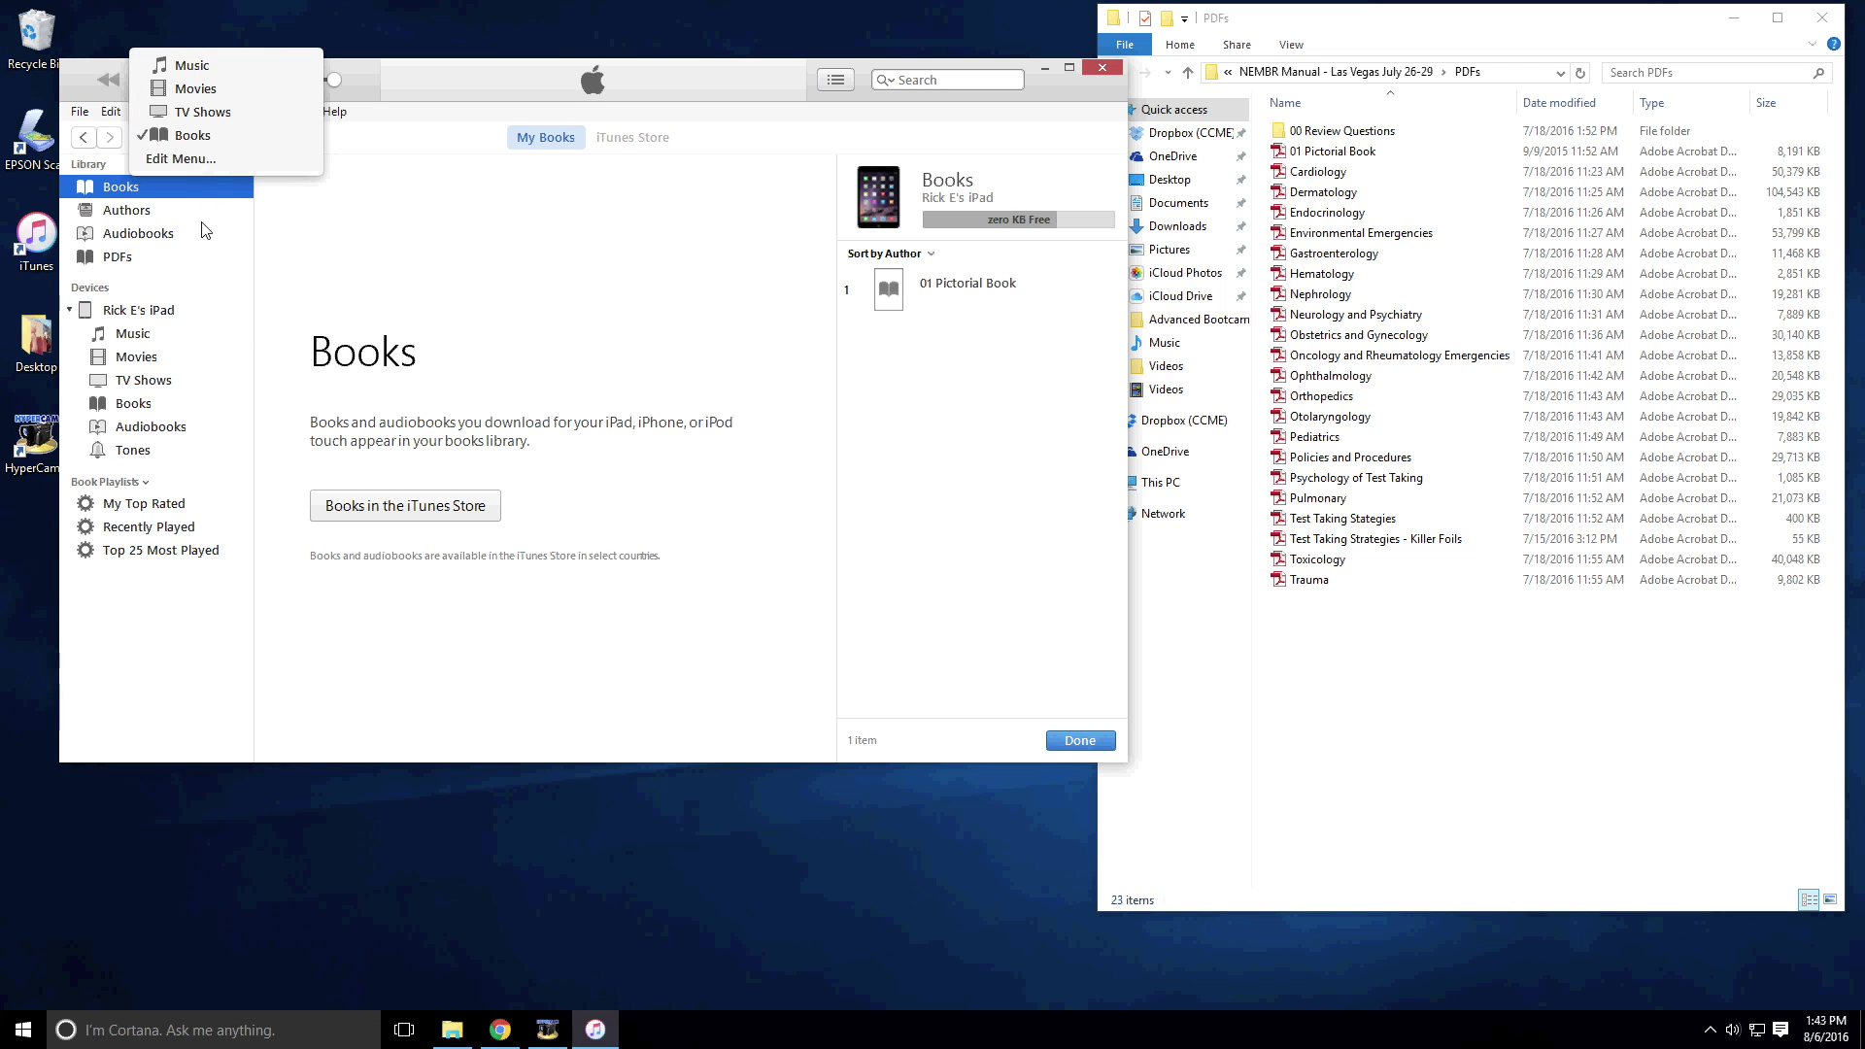
{"action": "left_click", "coordinate": [207, 142]}
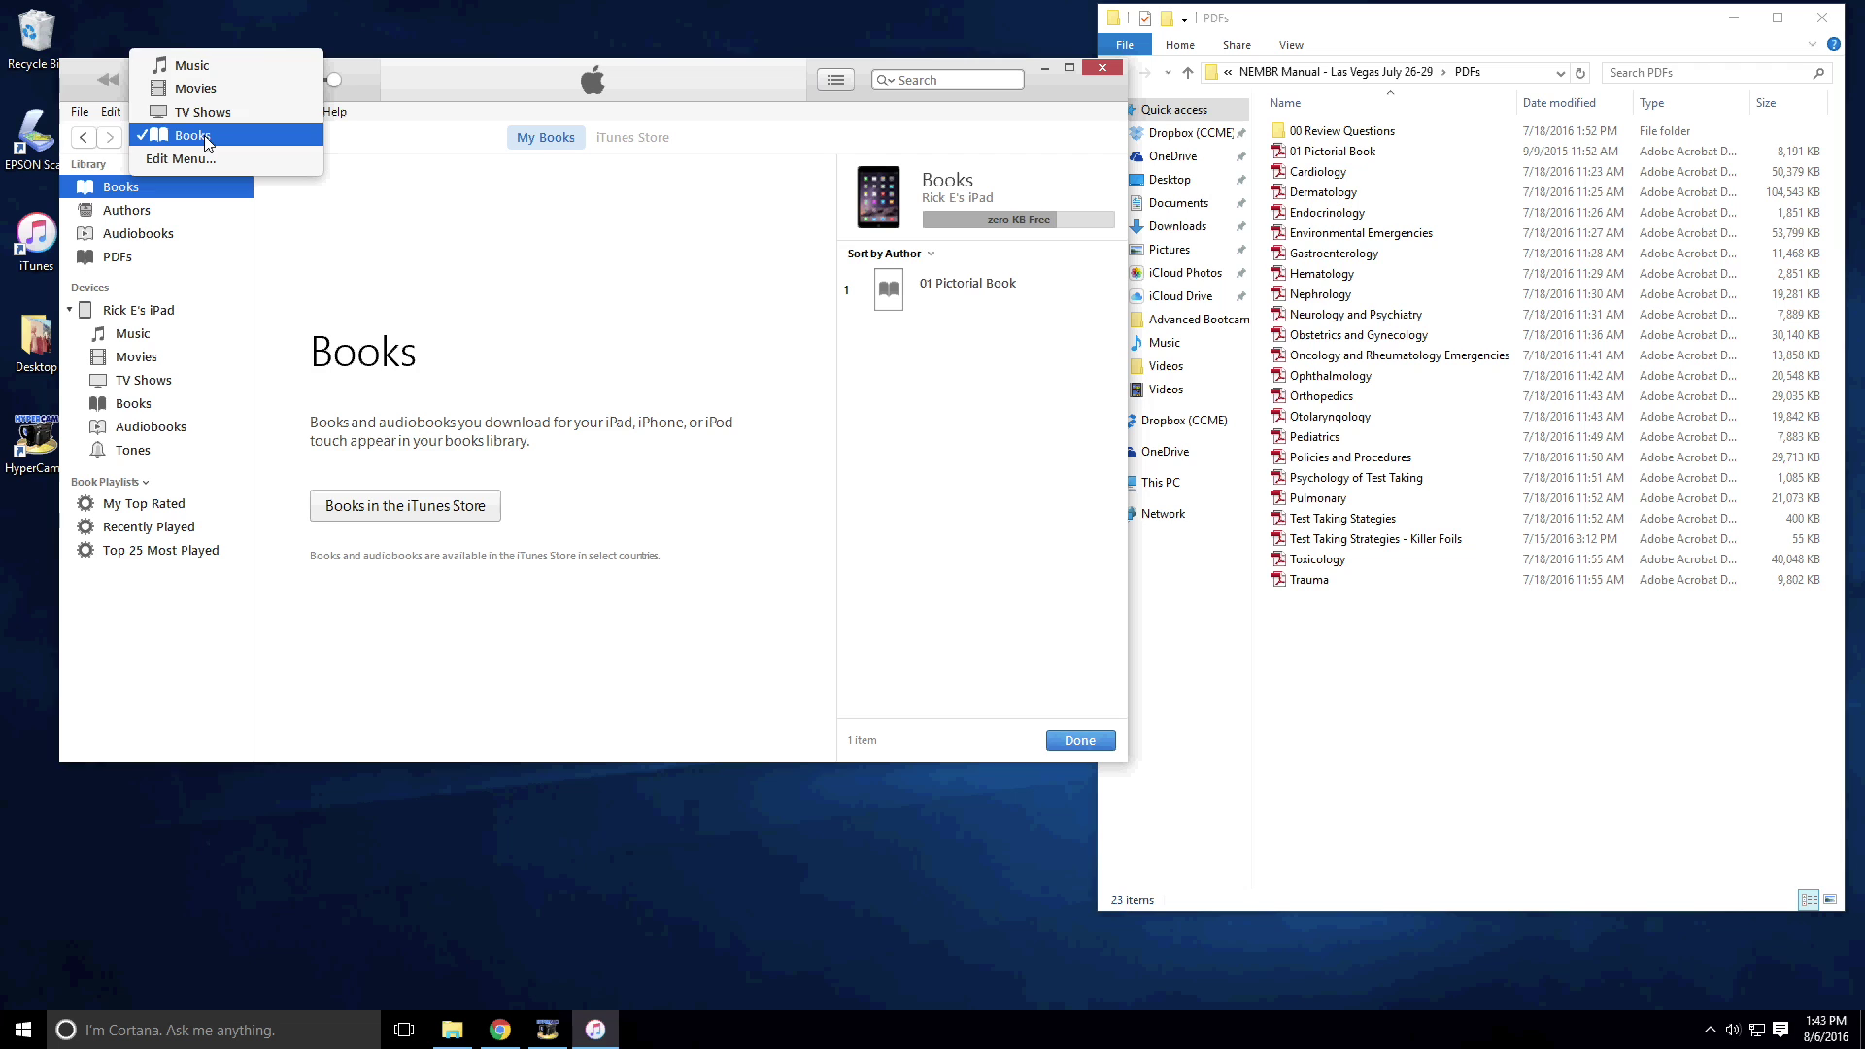
{"action": "left_click", "coordinate": [206, 141]}
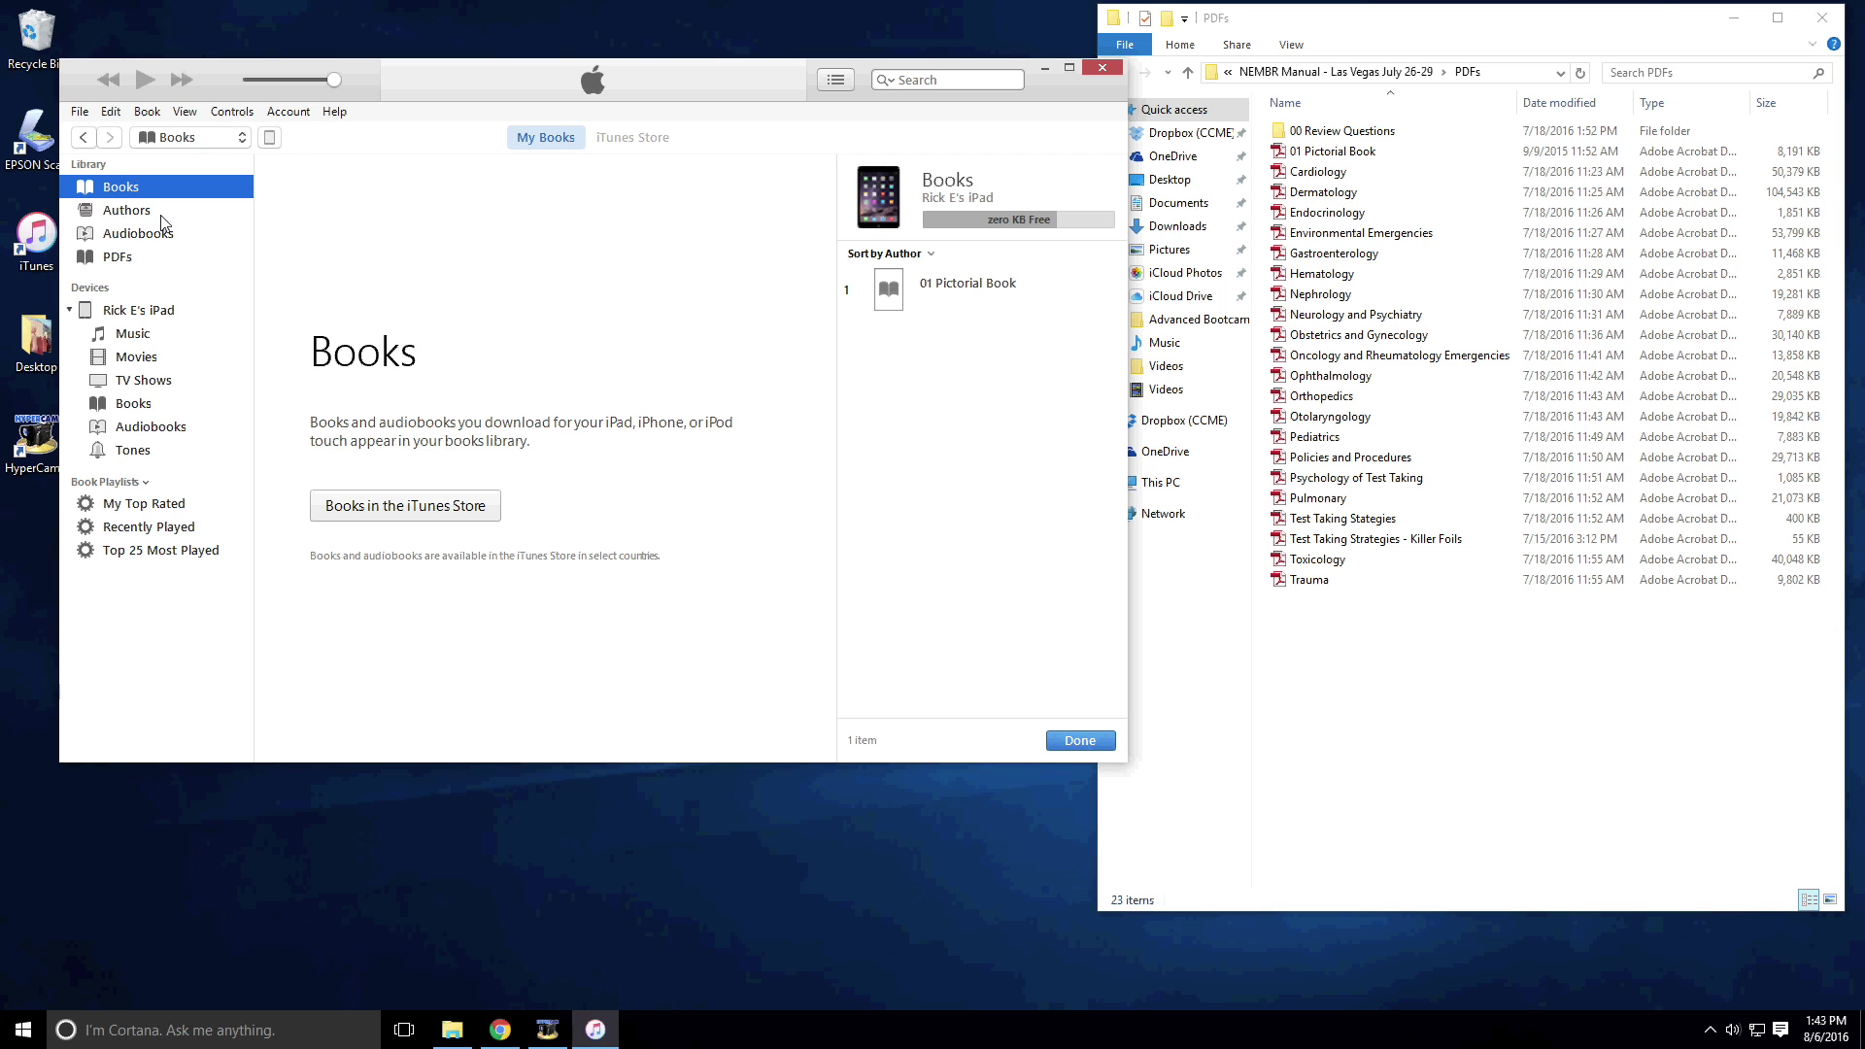
Step: Drag the Cardiology through Environmental Emergencies PDFs from Explorer into iTunes' PDFs library
{"action": "left_click", "coordinate": [126, 260]}
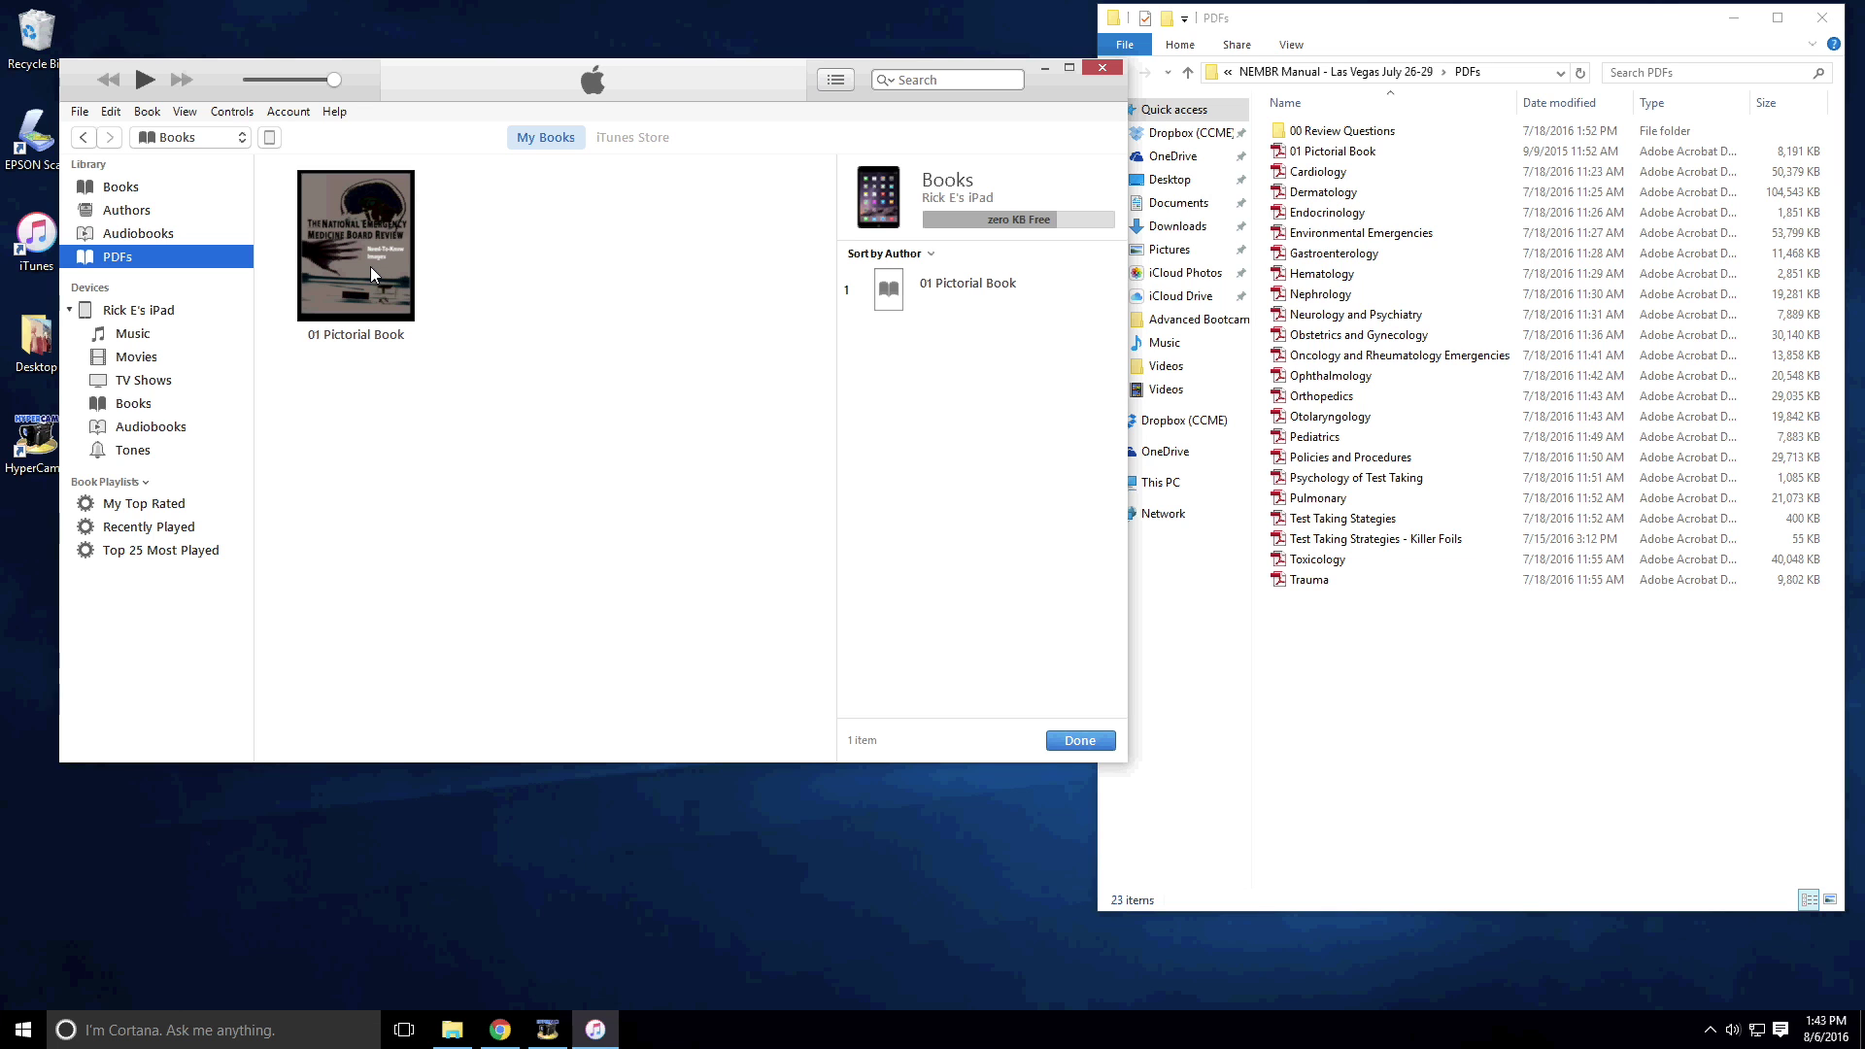
{"action": "left_click", "coordinate": [1318, 174]}
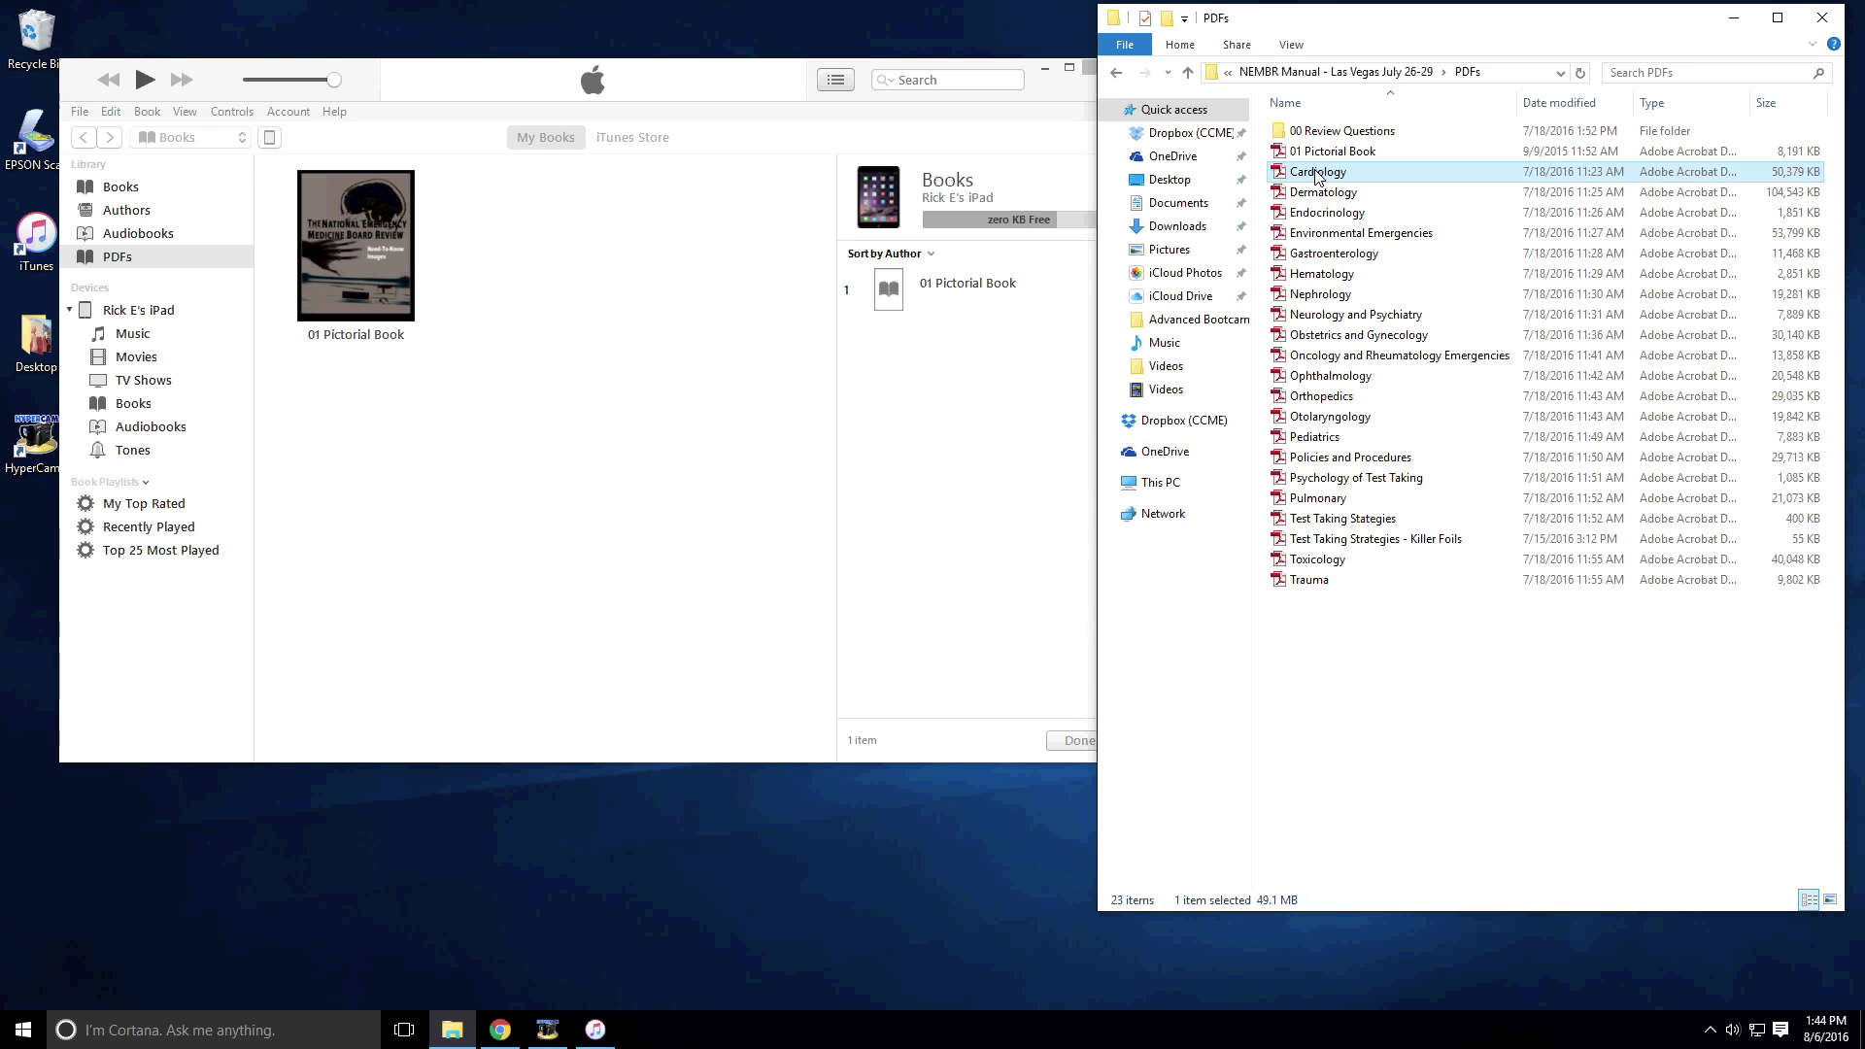
{"action": "left_click", "coordinate": [1322, 239], "text": "shift"}
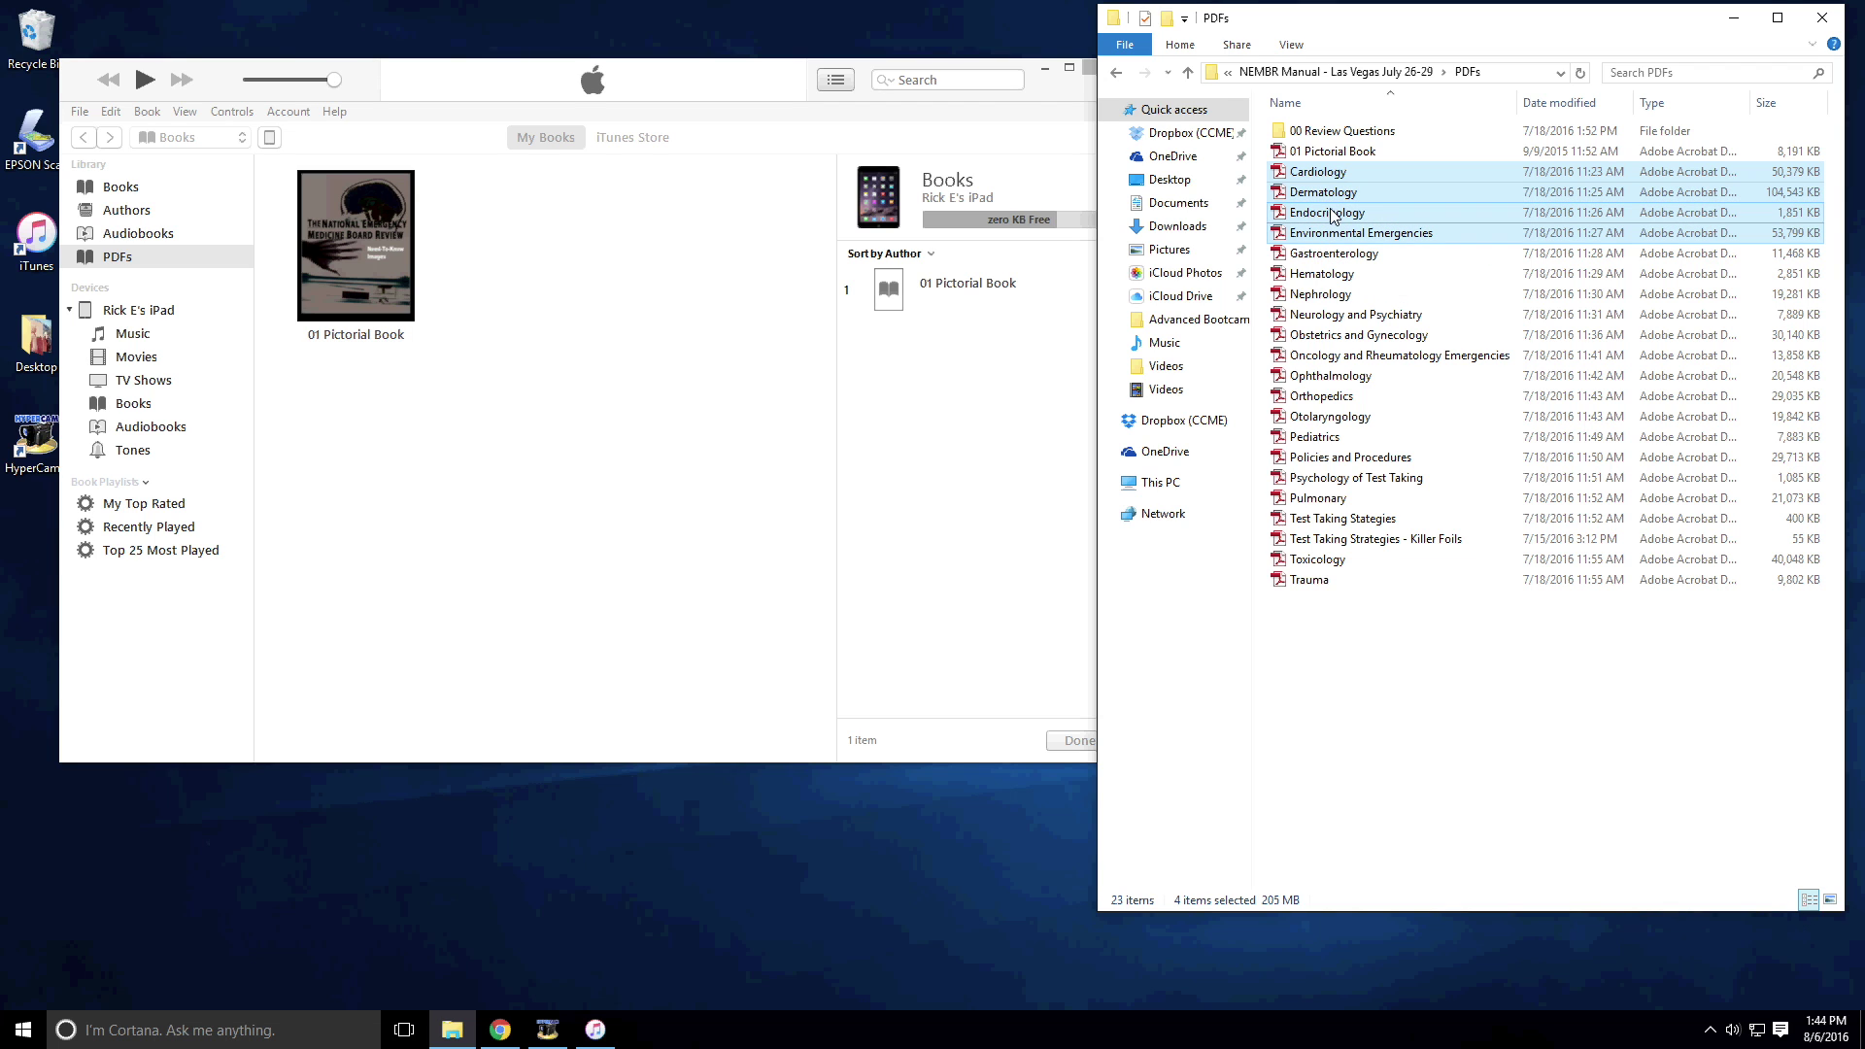
{"action": "left_click_drag", "start_coordinate": [1331, 173], "coordinate": [596, 307]}
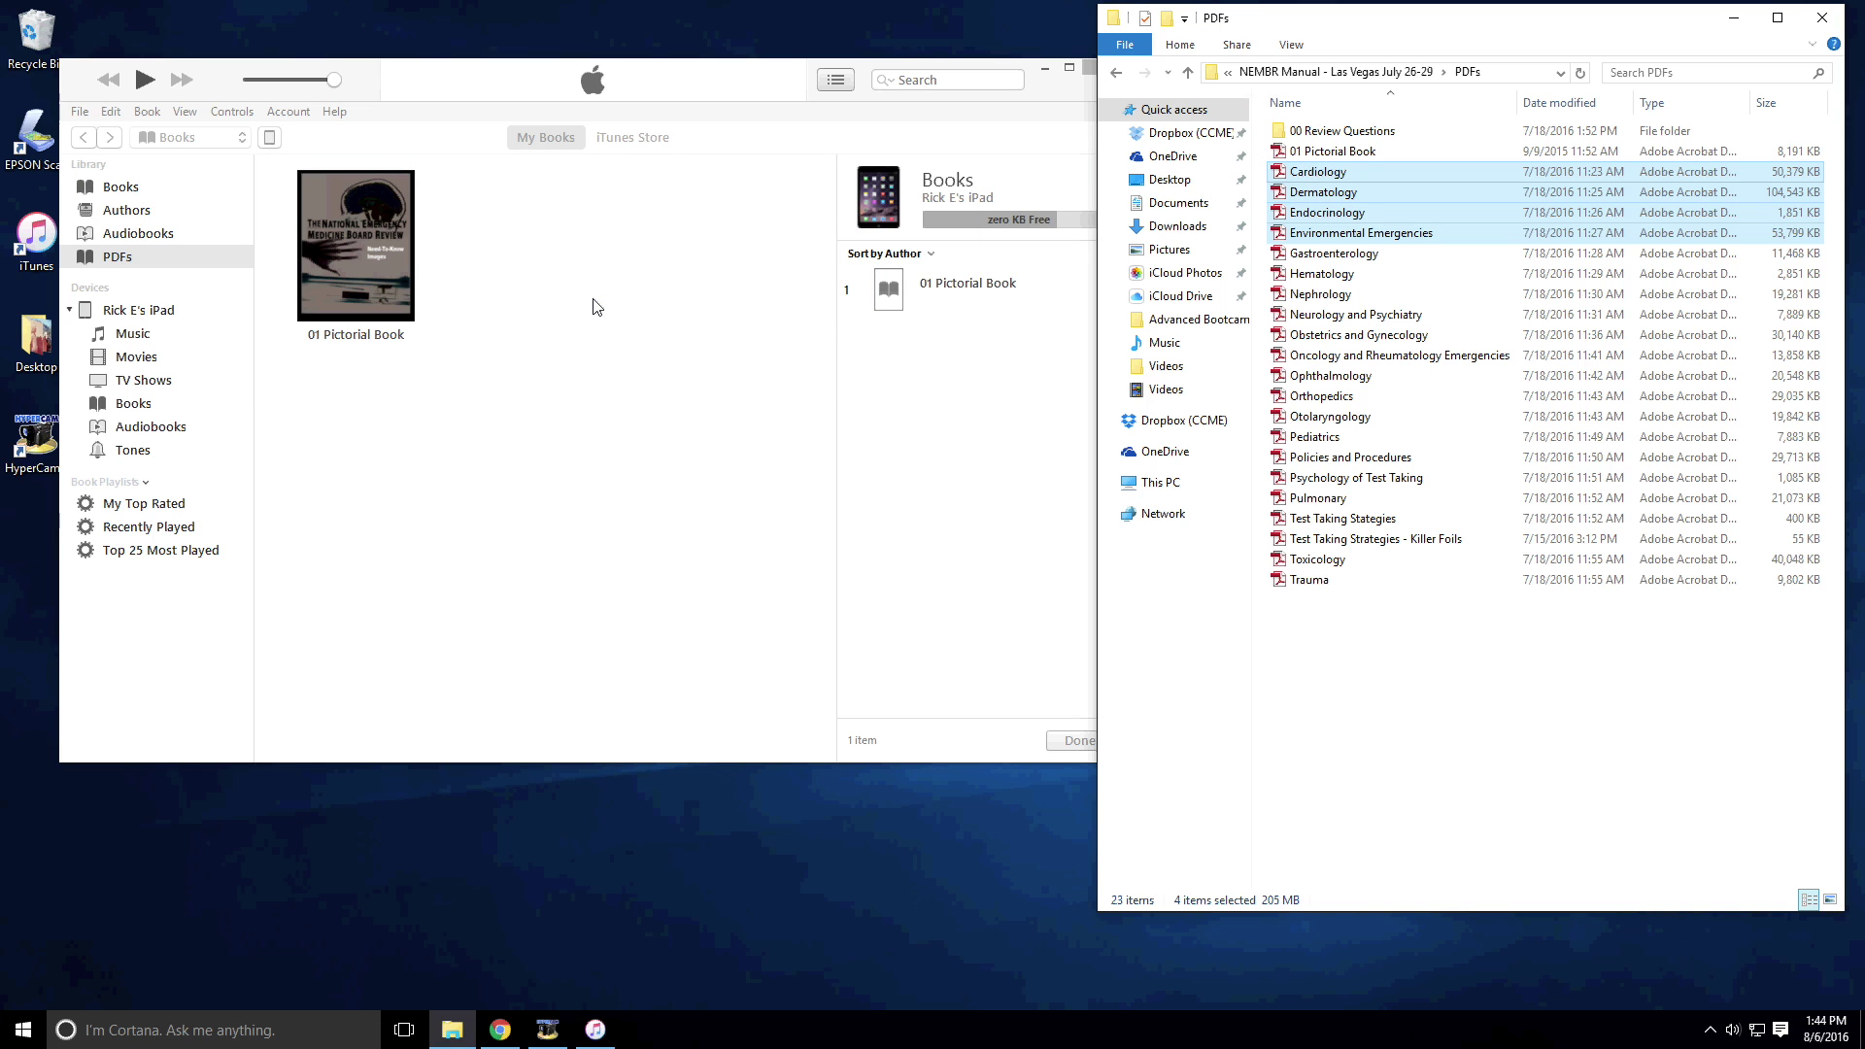
{"action": "left_click", "coordinate": [115, 187]}
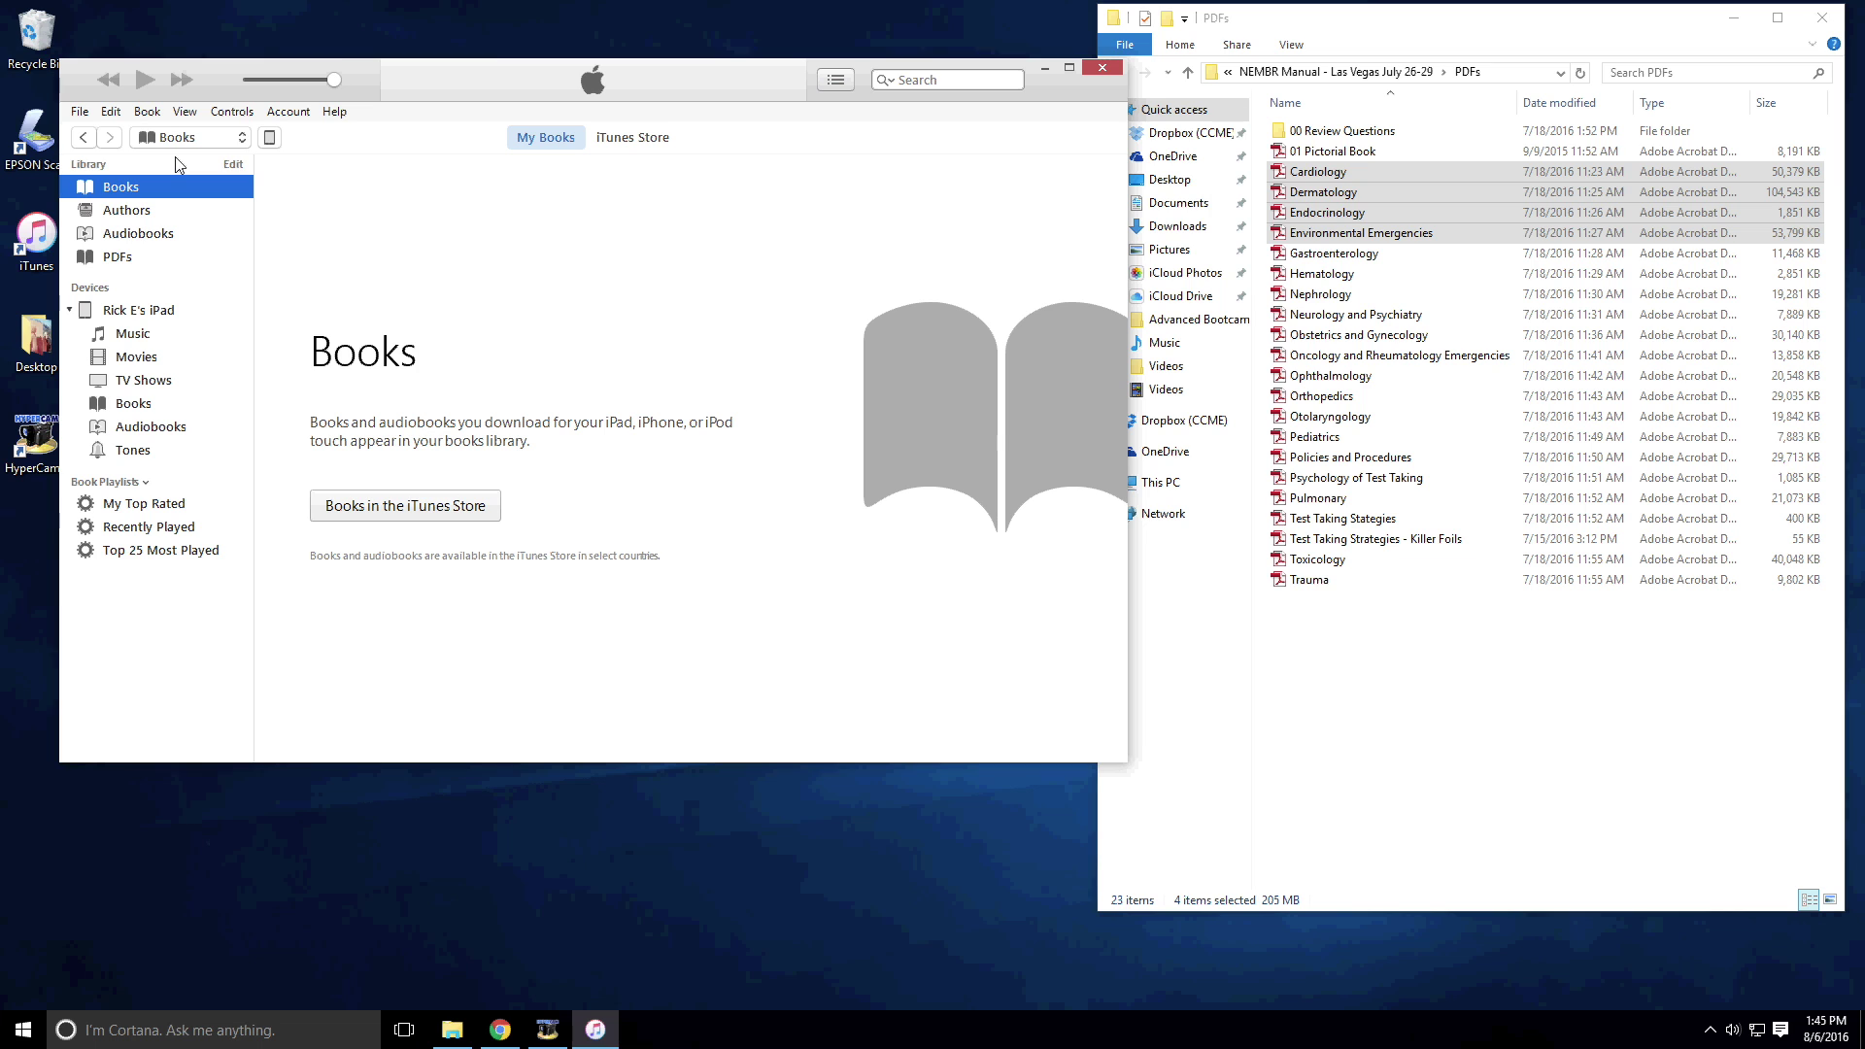
{"action": "left_click", "coordinate": [136, 258]}
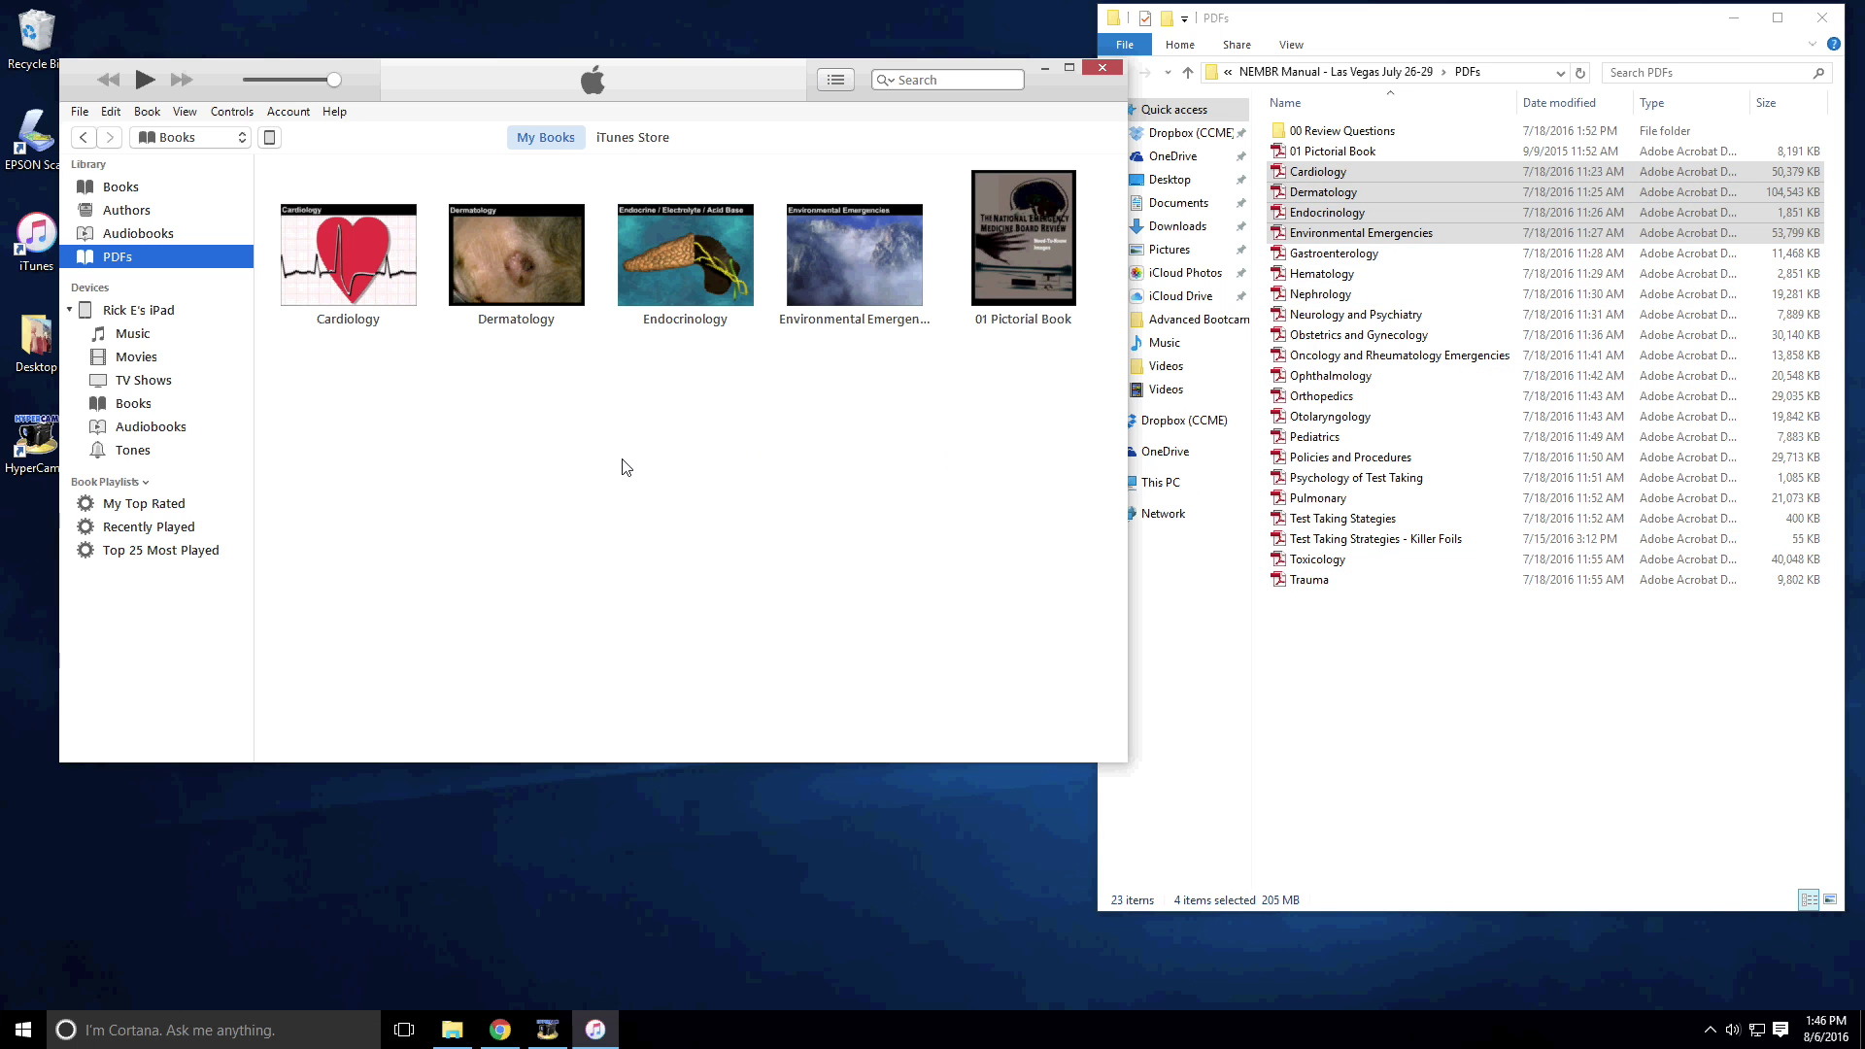
Step: Sync the books to the iPad and view its five on-device books
{"action": "left_click", "coordinate": [271, 142]}
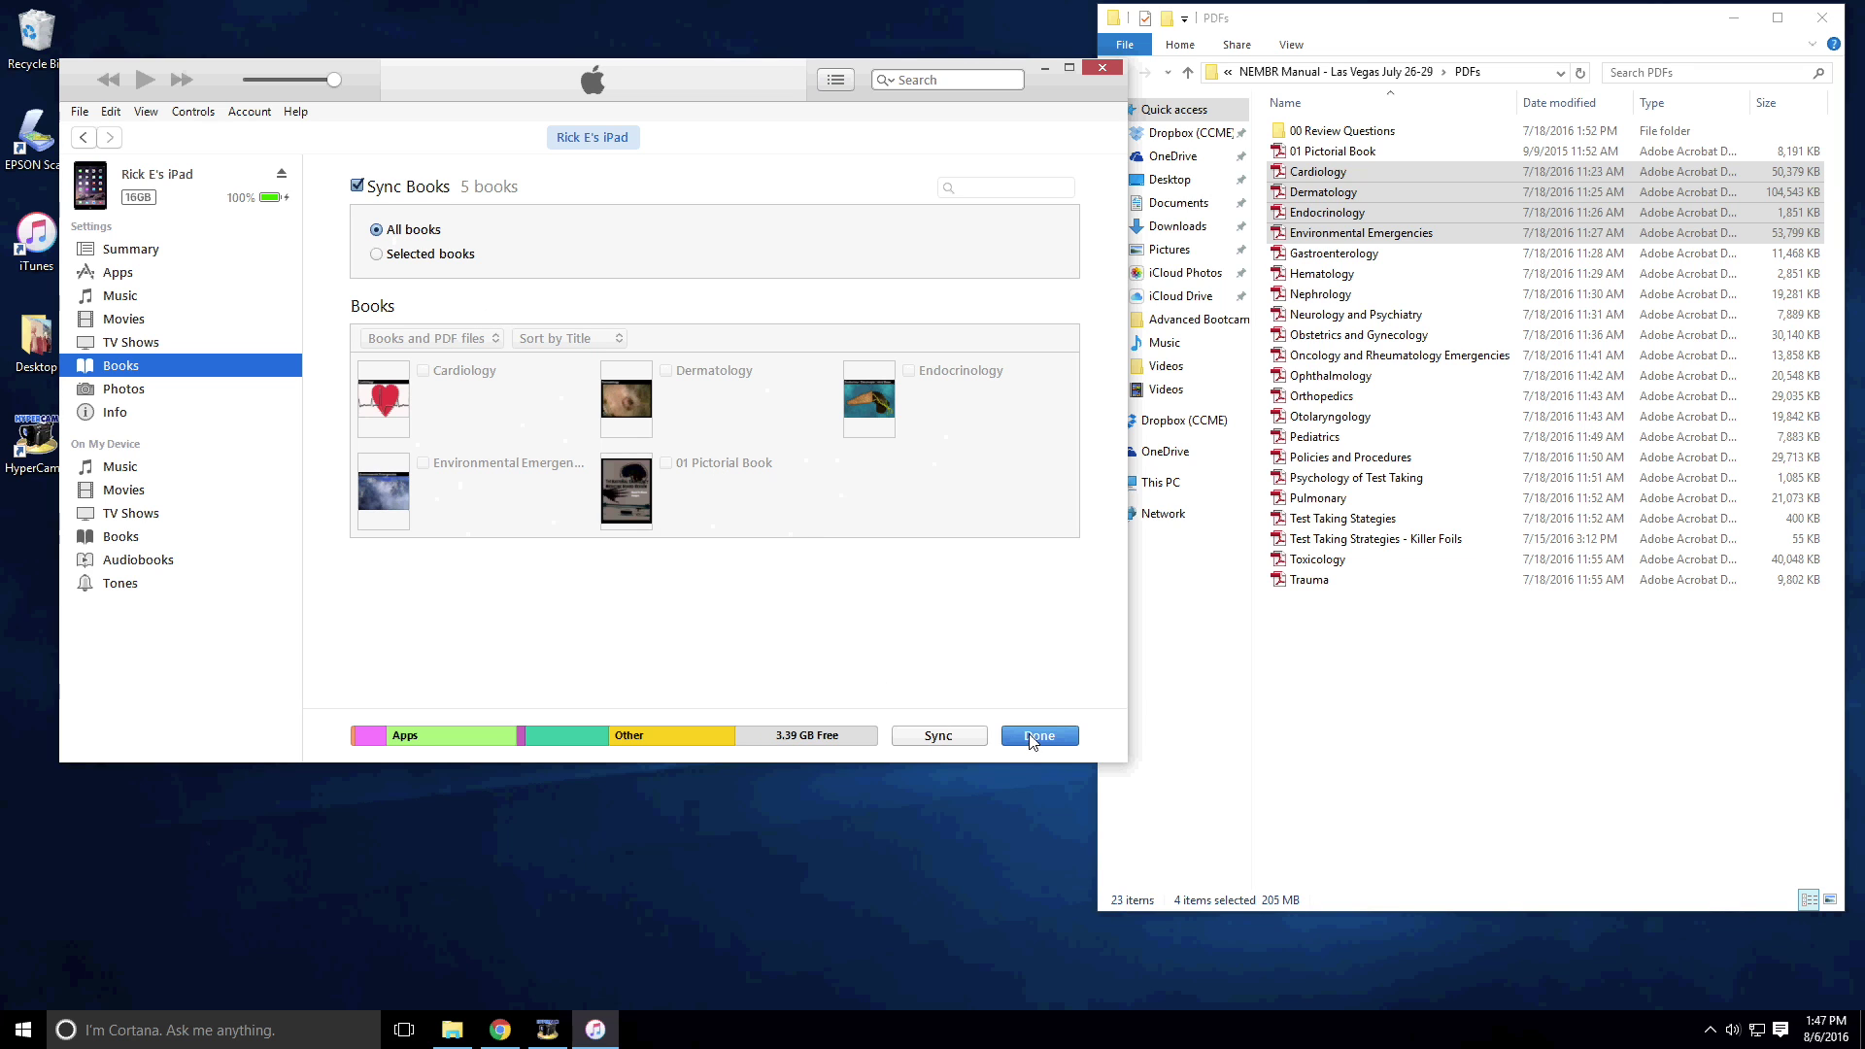
{"action": "left_click", "coordinate": [949, 735]}
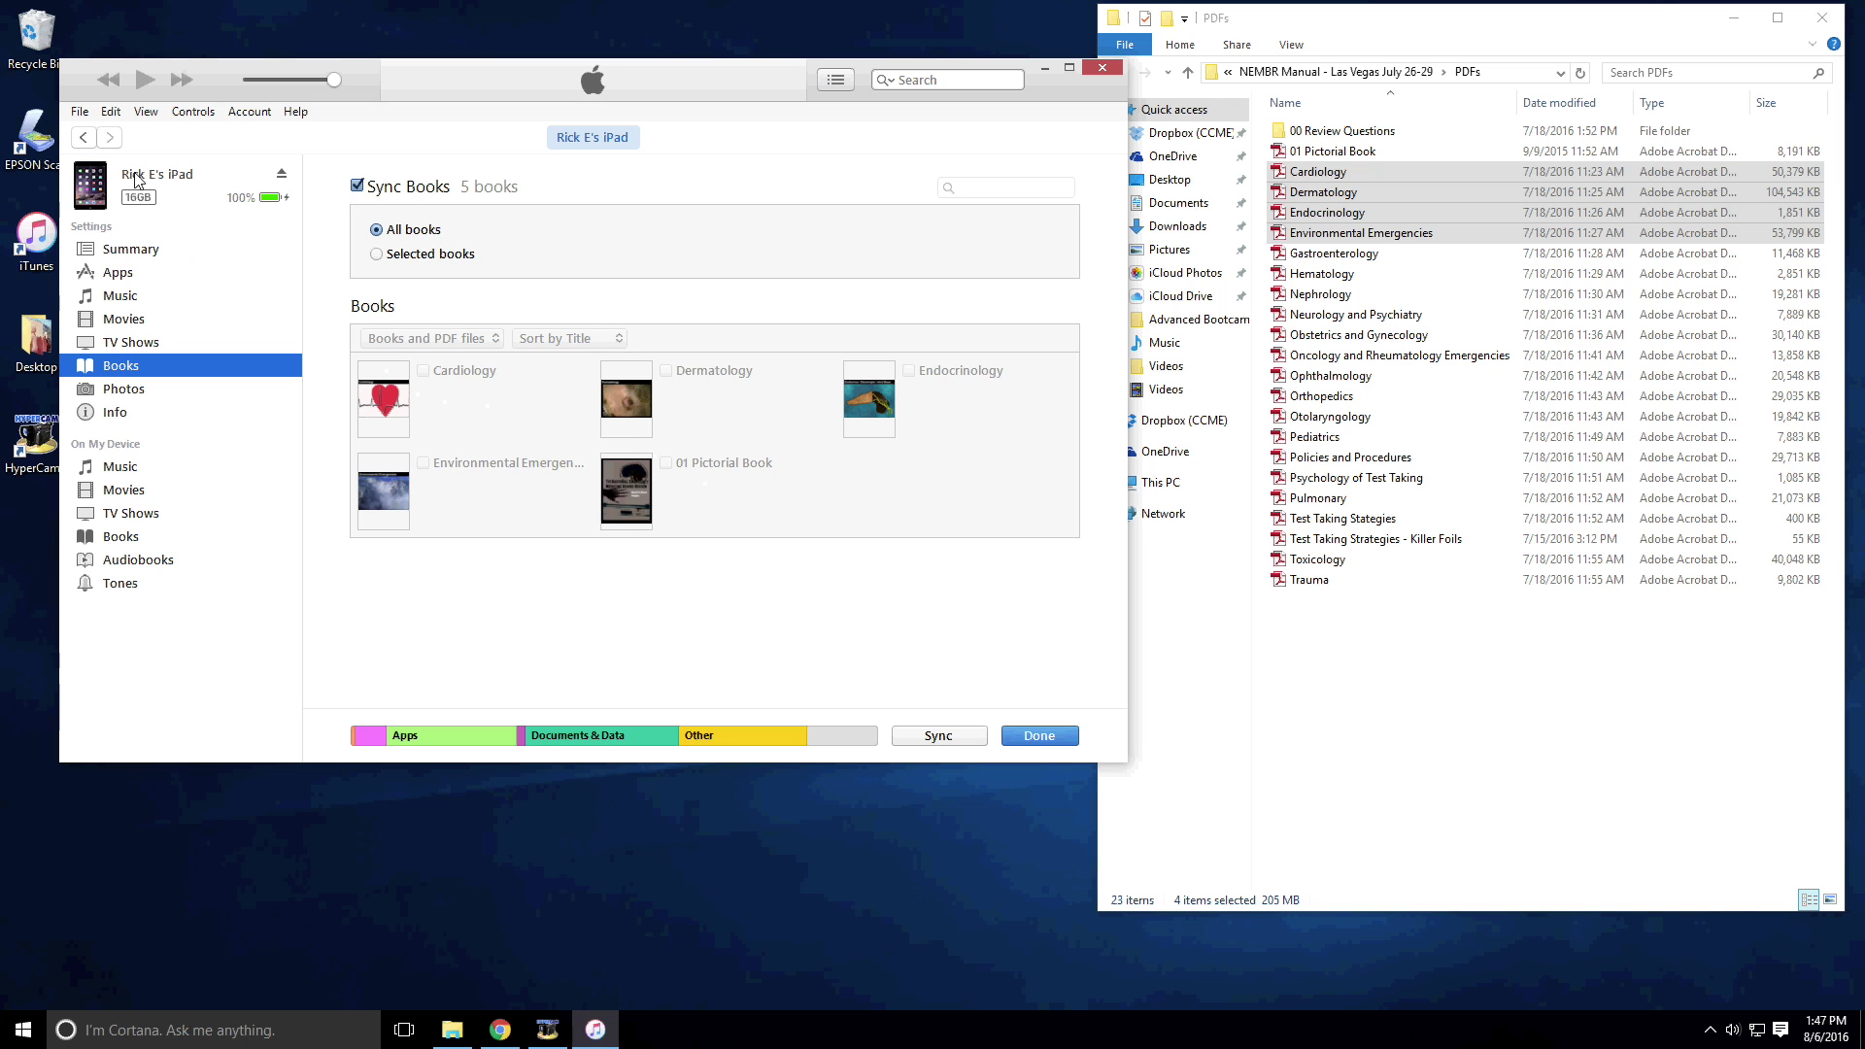
{"action": "left_click", "coordinate": [125, 539]}
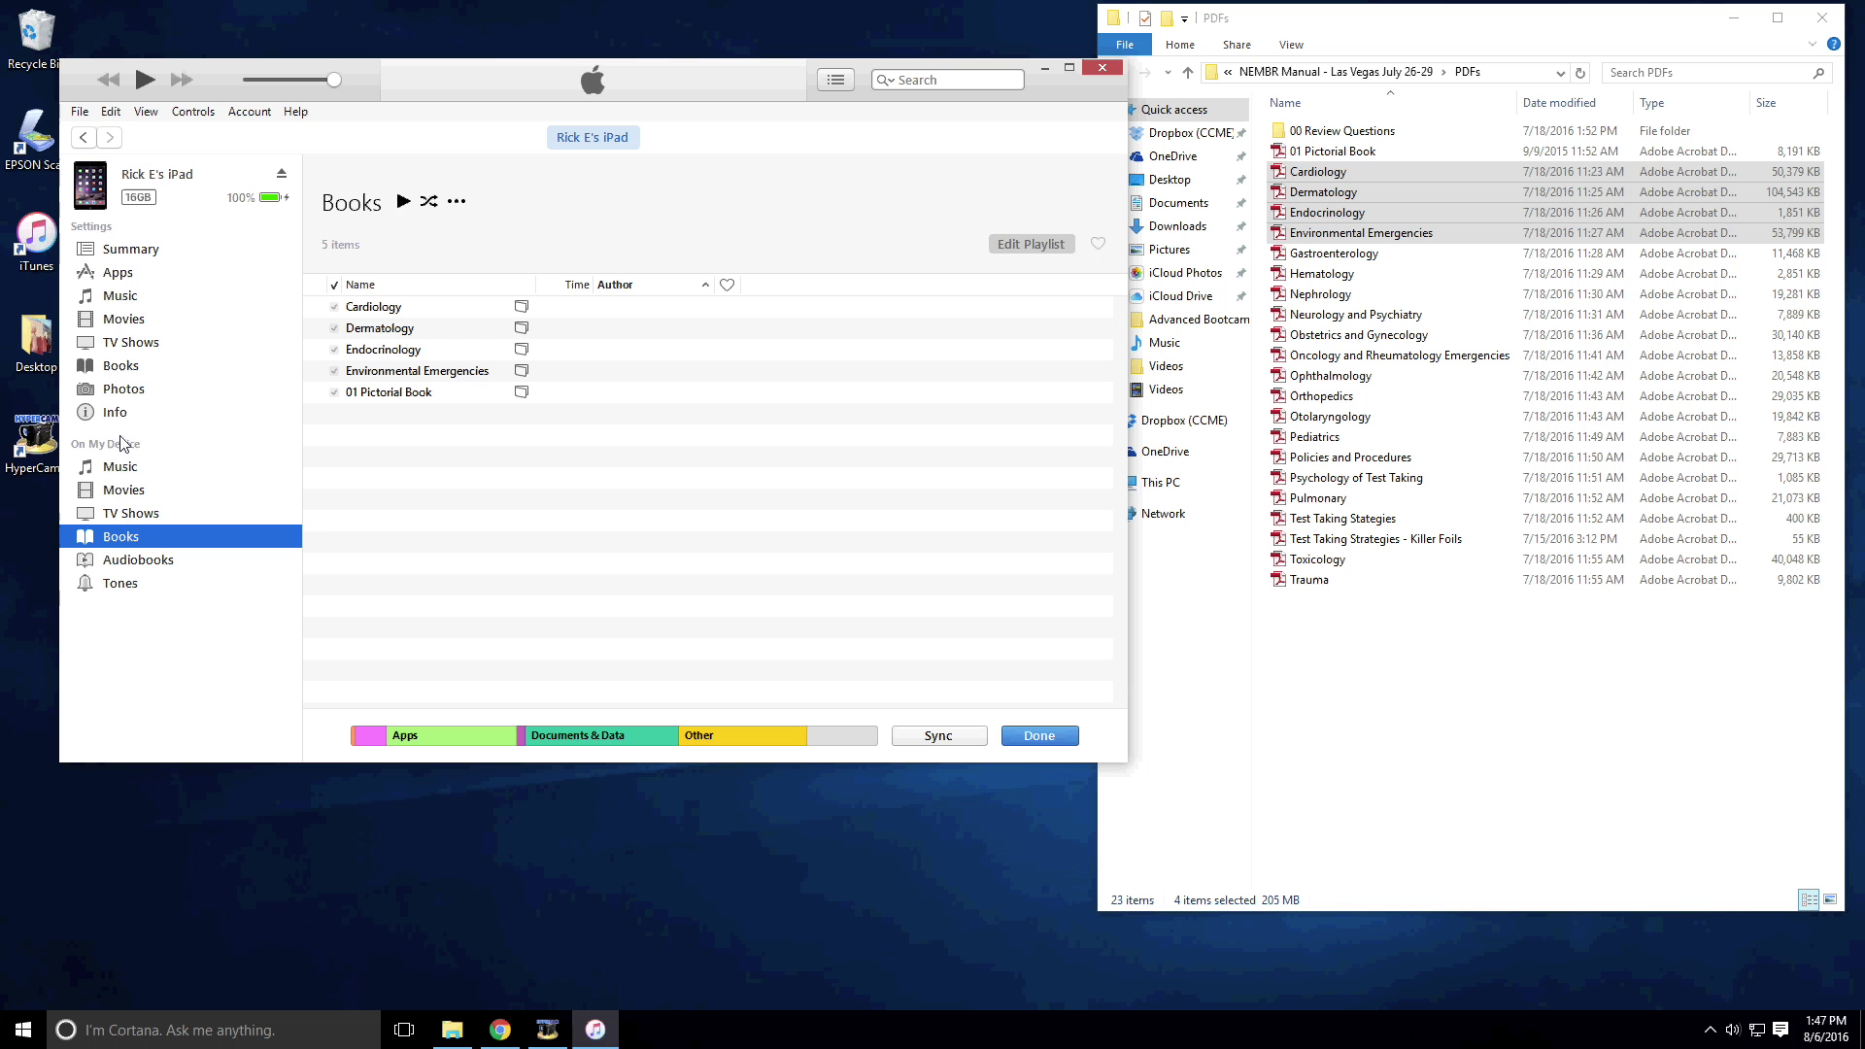